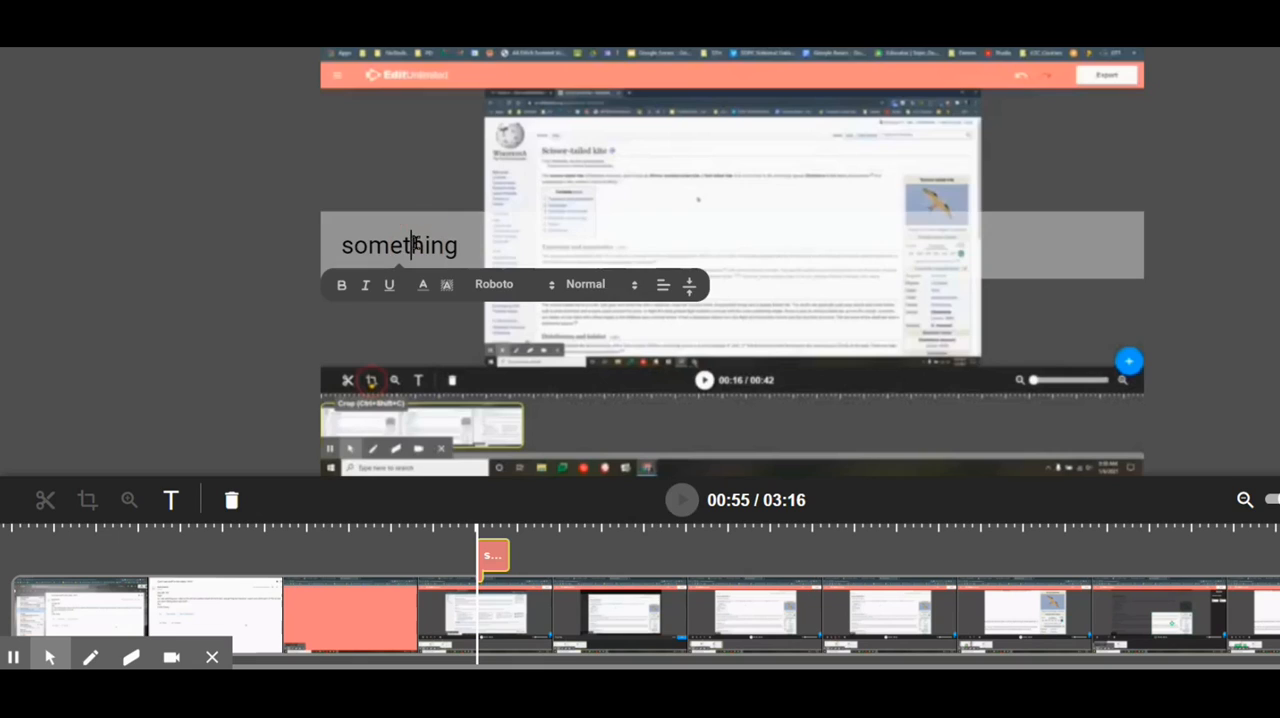
- Make the caption word "something" bold, italic and underlined, and colour it orange
double_click(420, 245)
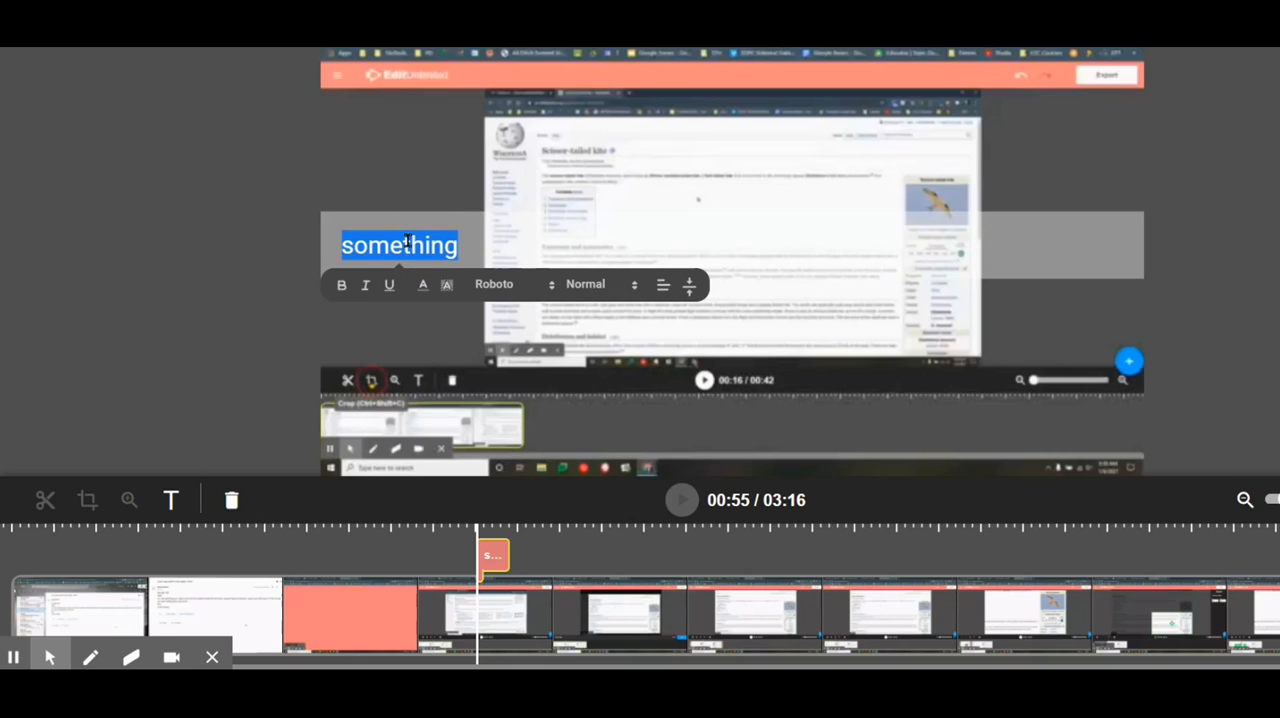
left_click(340, 285)
left_click(365, 286)
left_click(421, 288)
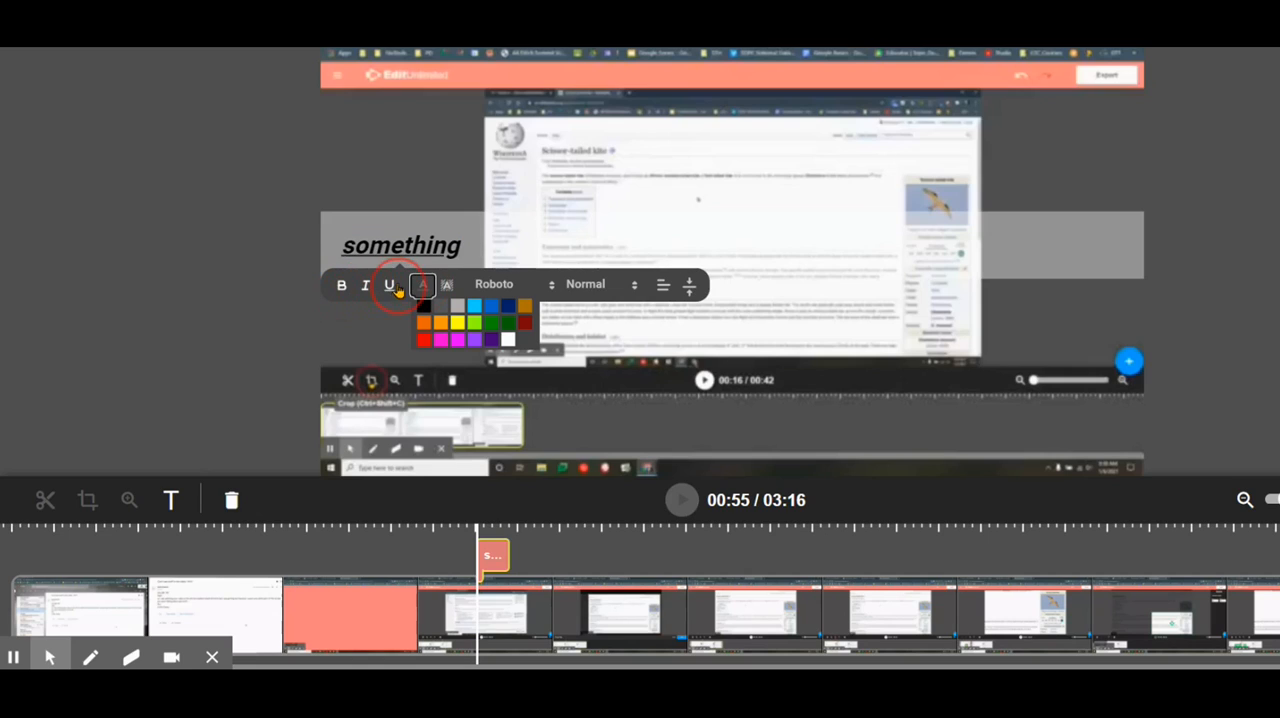
left_click(441, 322)
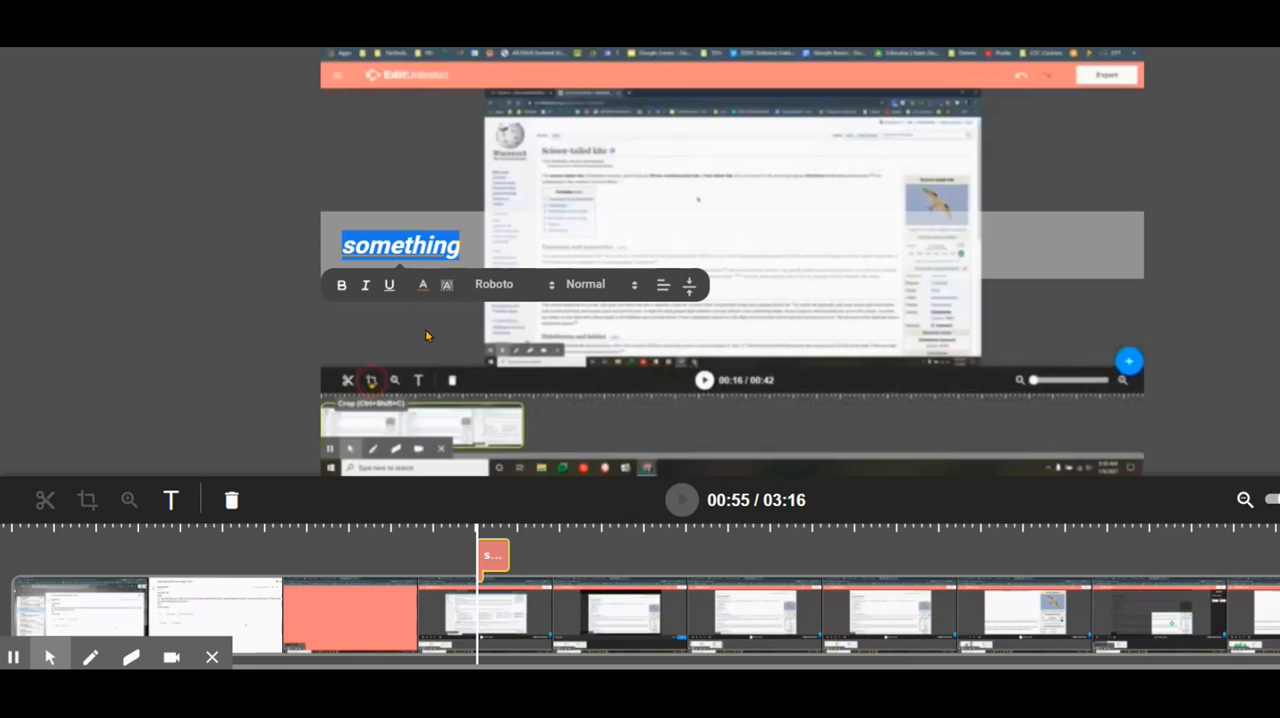
- Give the "something" caption text a dark green highlight colour
left_click(446, 286)
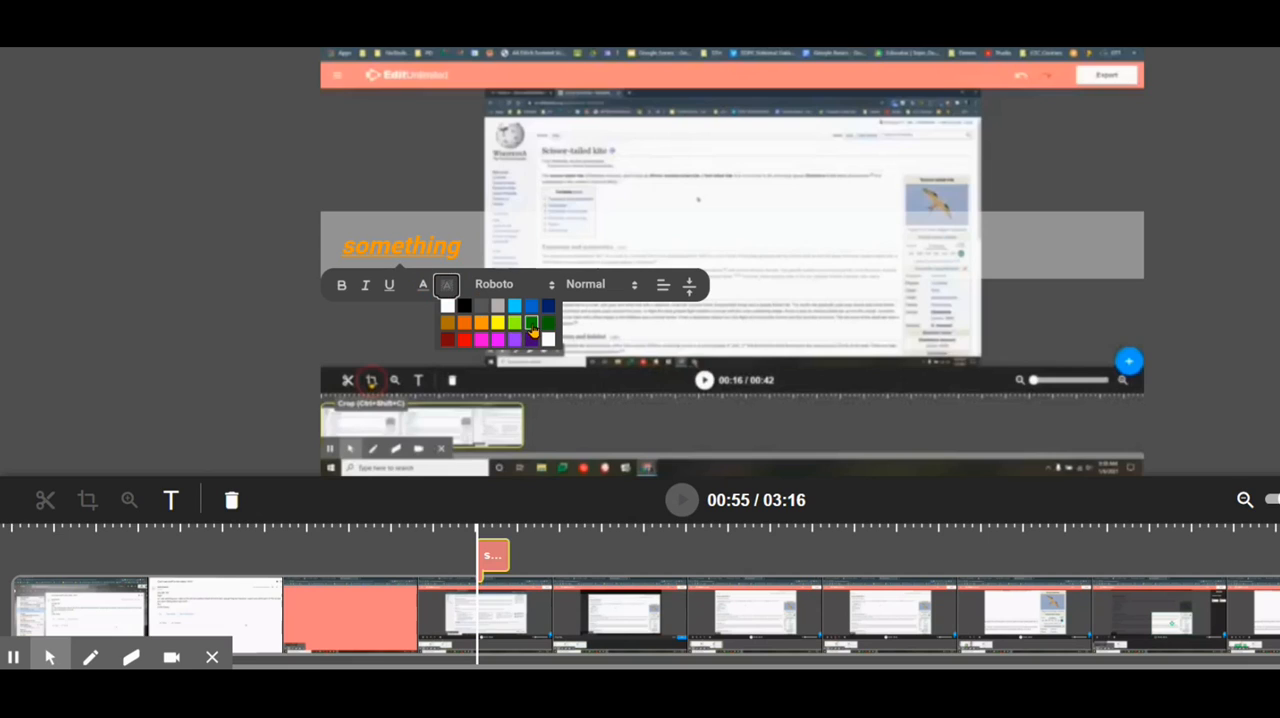
left_click(532, 330)
left_click(414, 325)
left_click(411, 255)
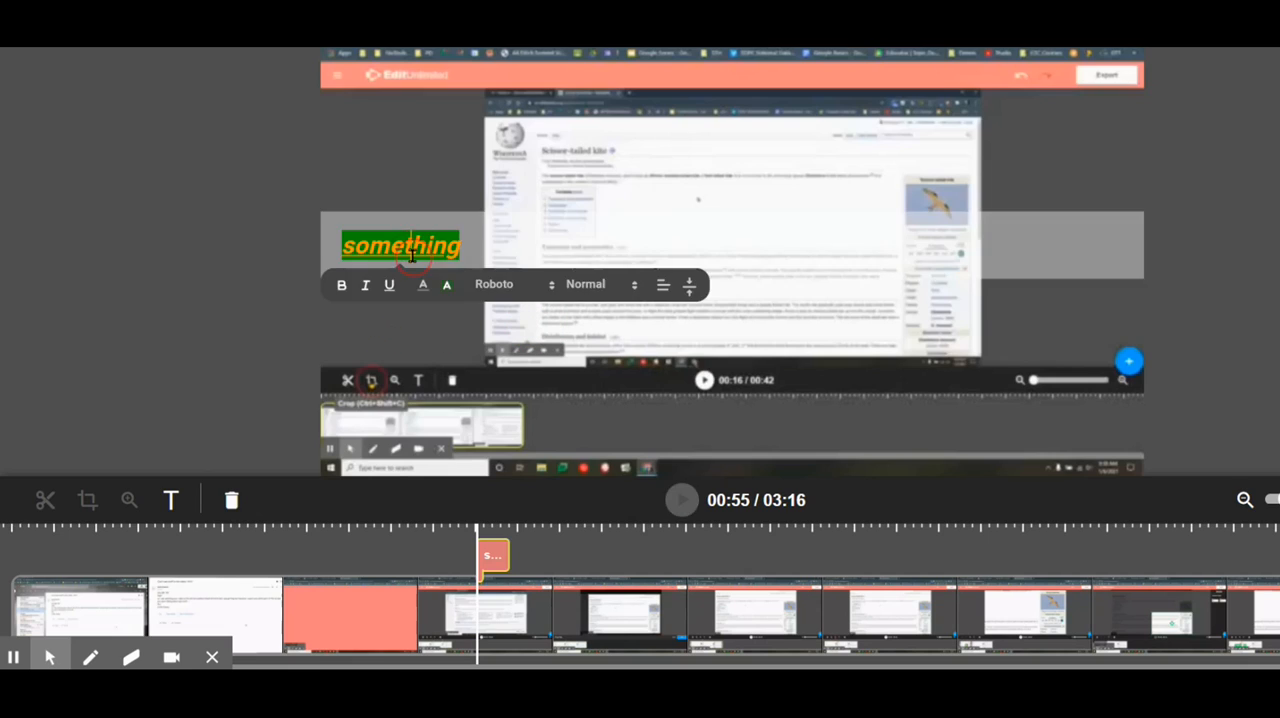
- Set the caption "something" to the Chonburi font at Huge size
double_click(428, 243)
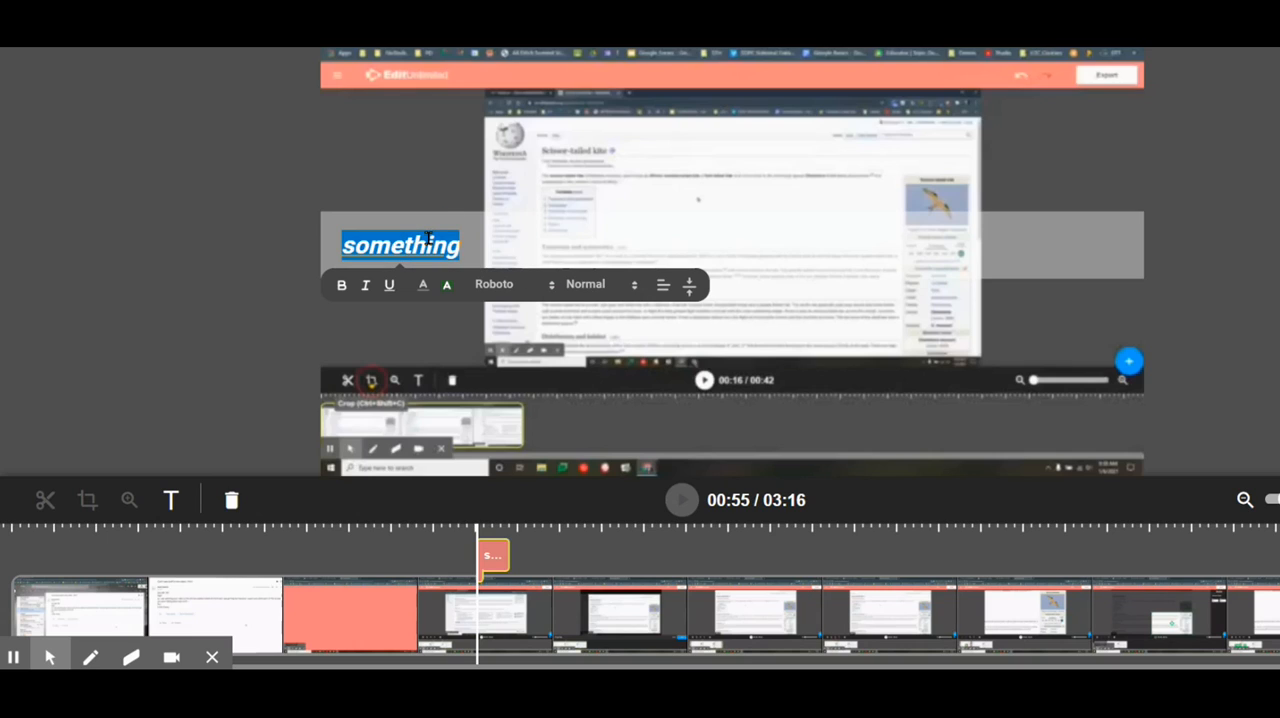
left_click(523, 290)
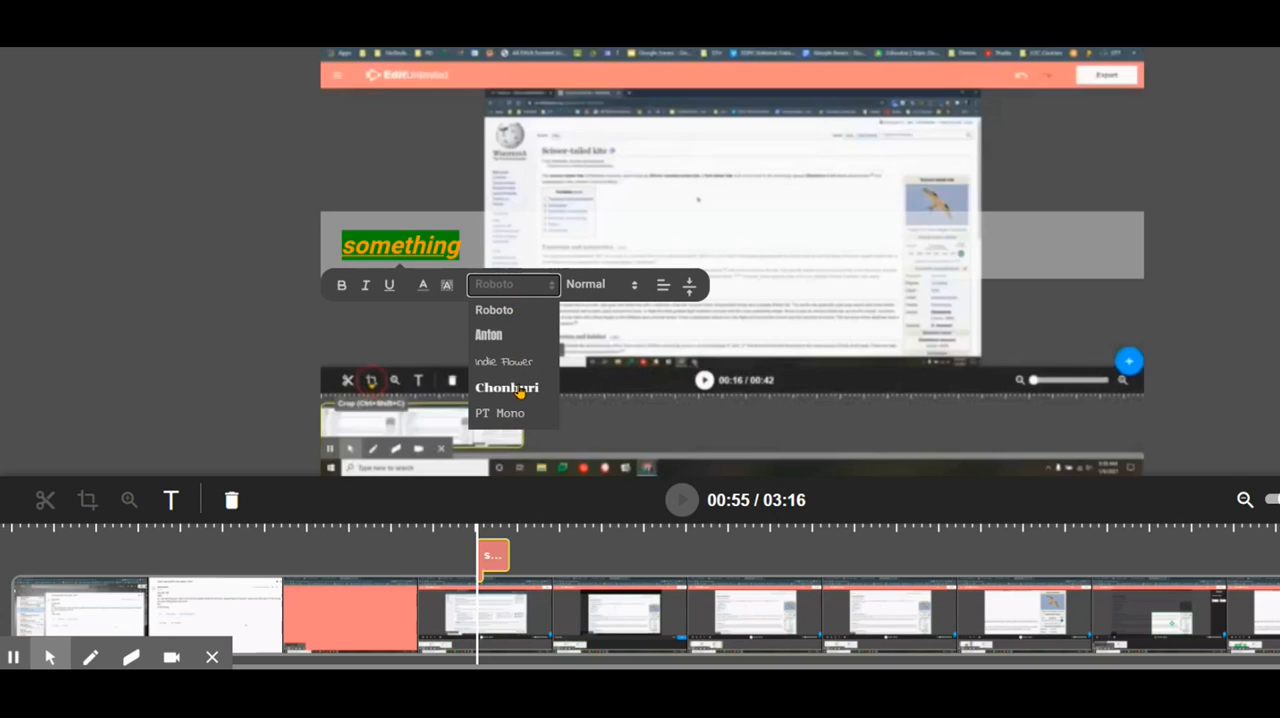
left_click(520, 391)
left_click(585, 287)
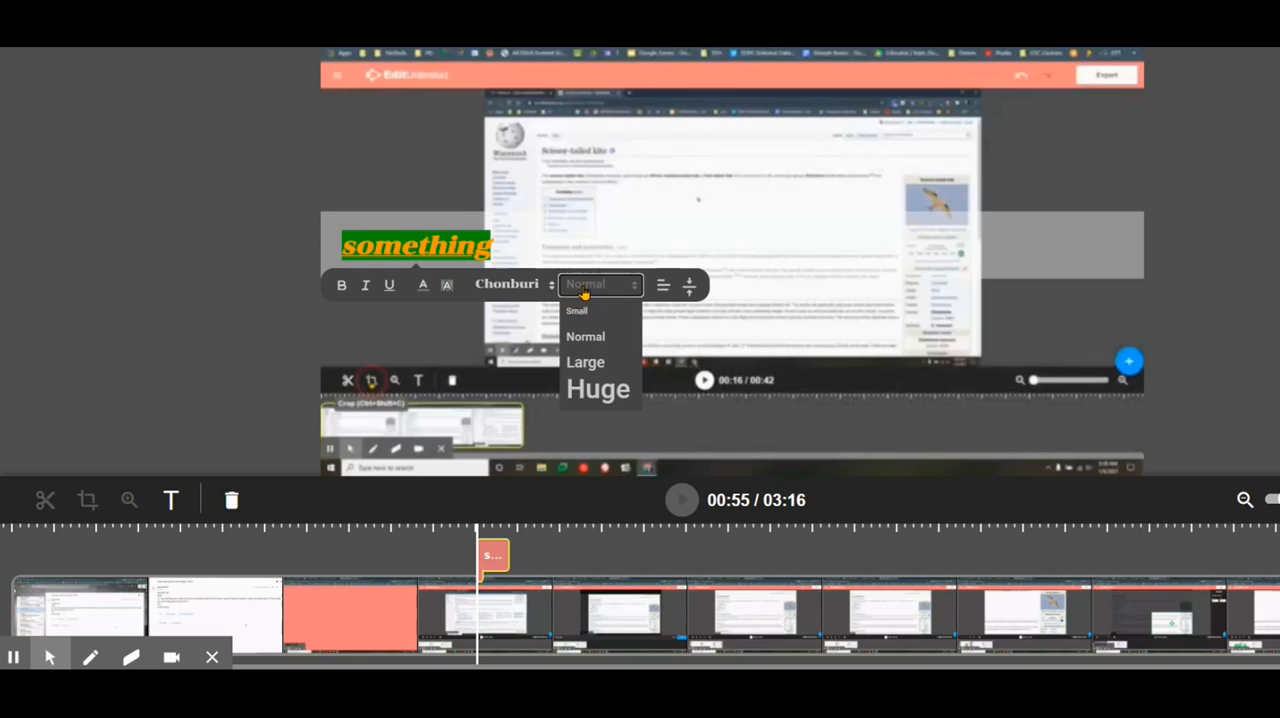
left_click(598, 388)
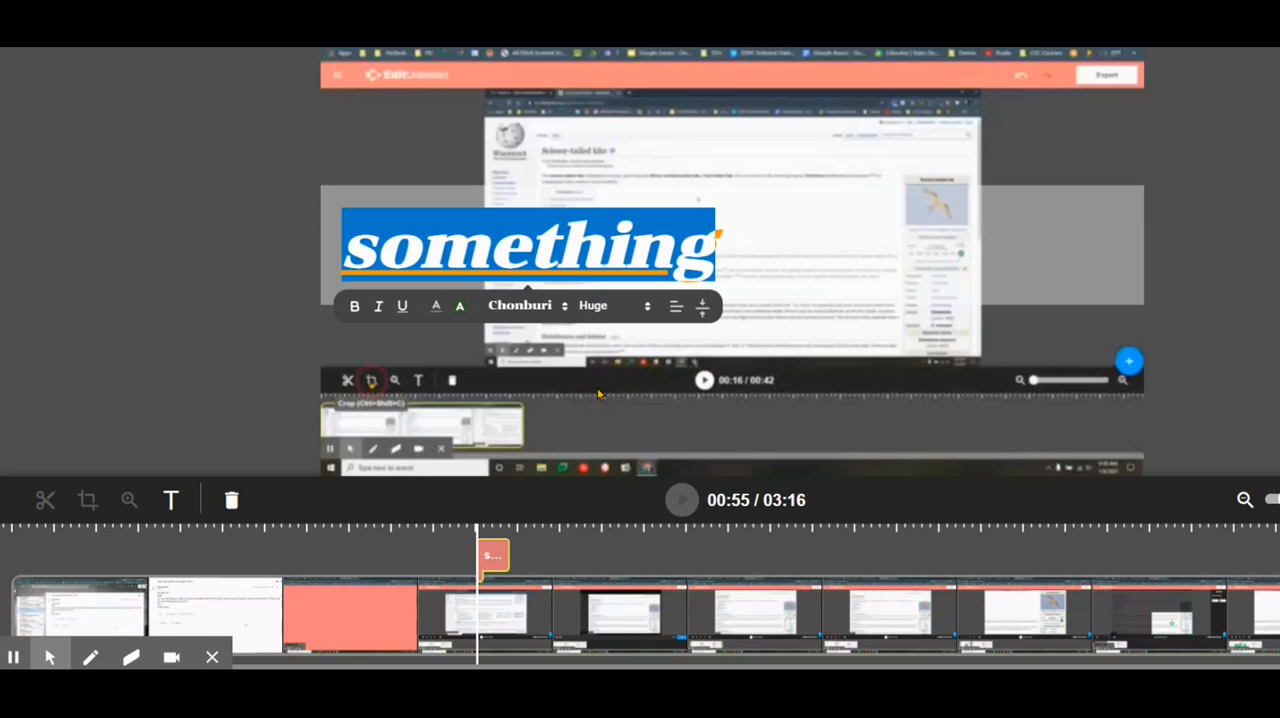
- Try the Small text size on the "something" caption and return it to Huge
left_click(612, 320)
left_click(602, 329)
left_click(586, 287)
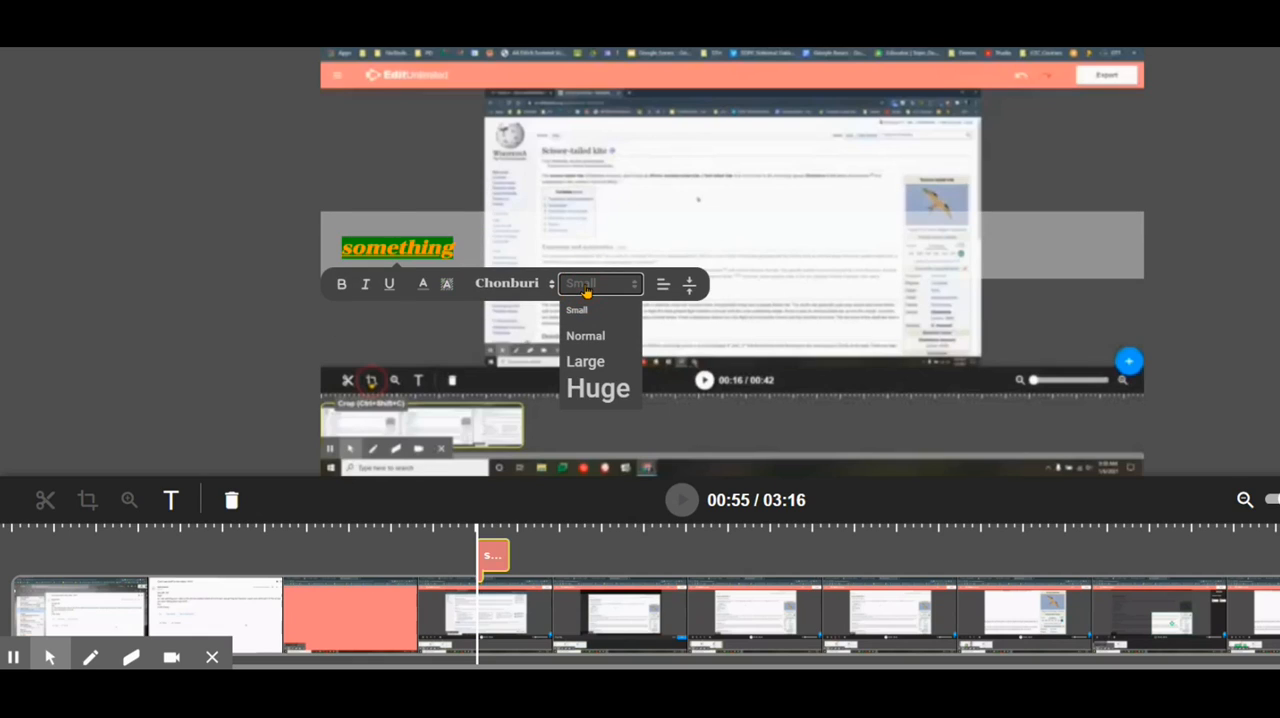
left_click(597, 390)
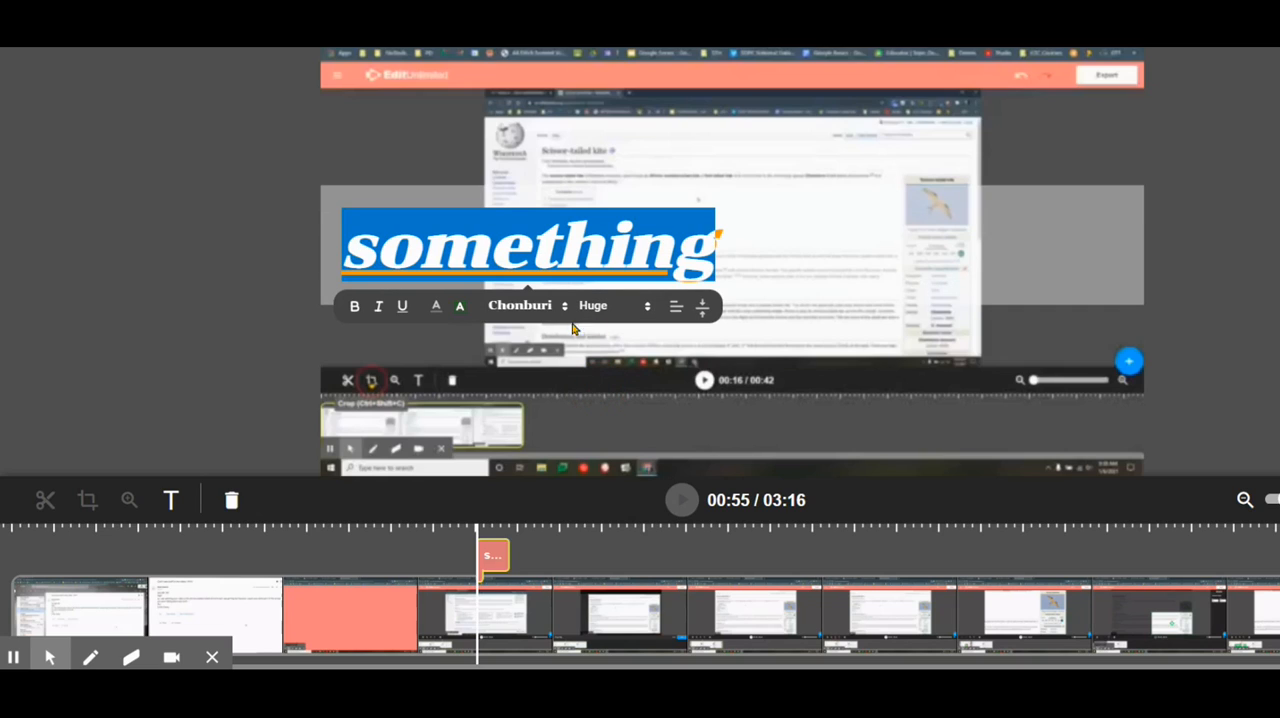
- Try centred alignment on the "something" caption, then align it to the right
left_click(675, 307)
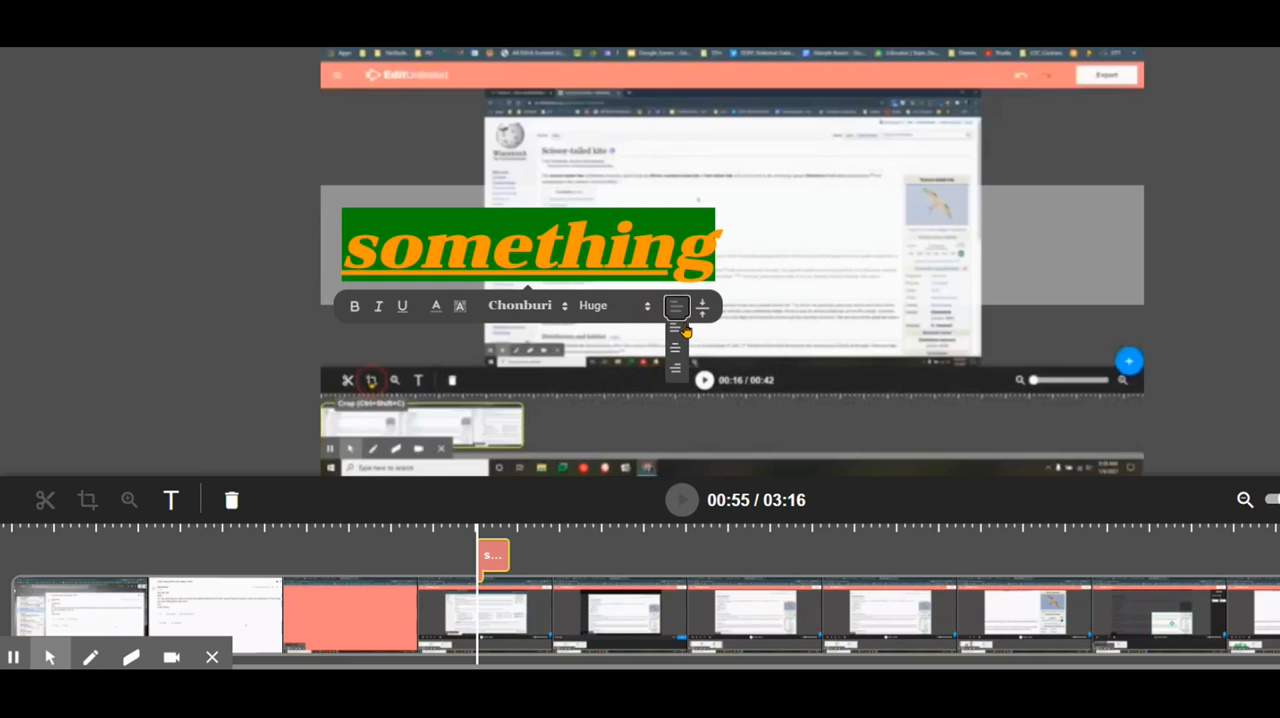
left_click(676, 350)
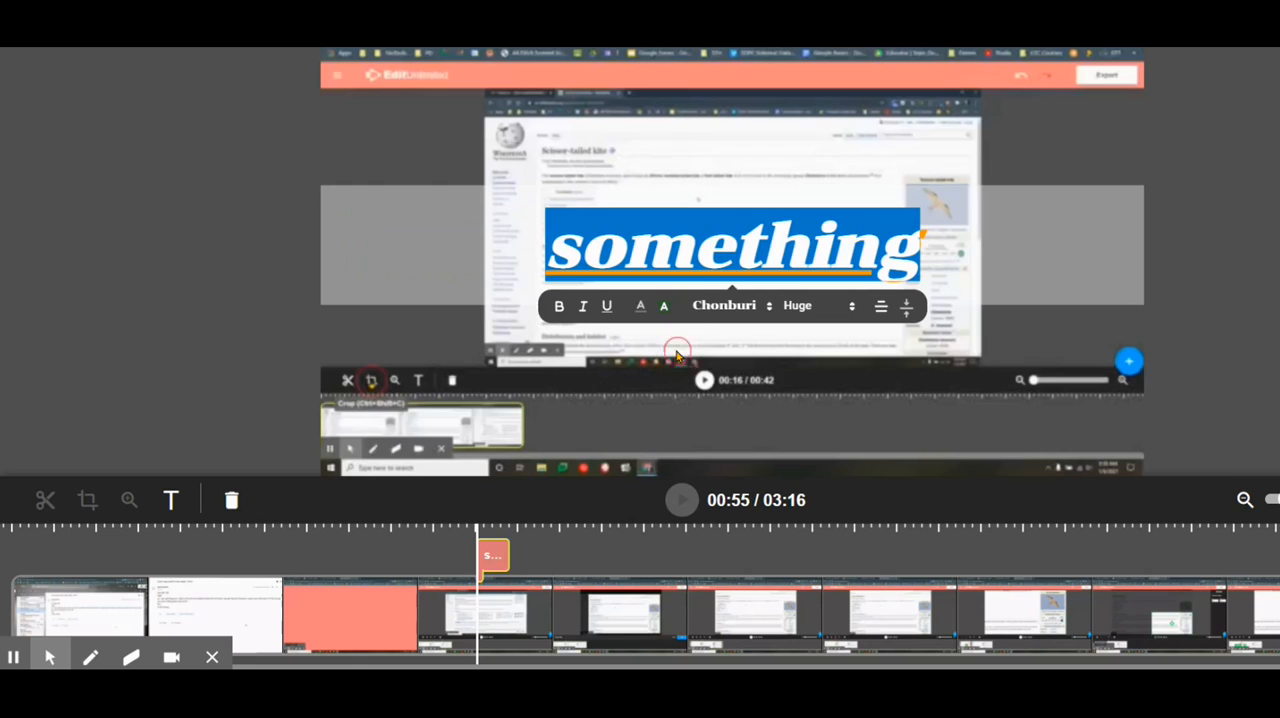
left_click(880, 308)
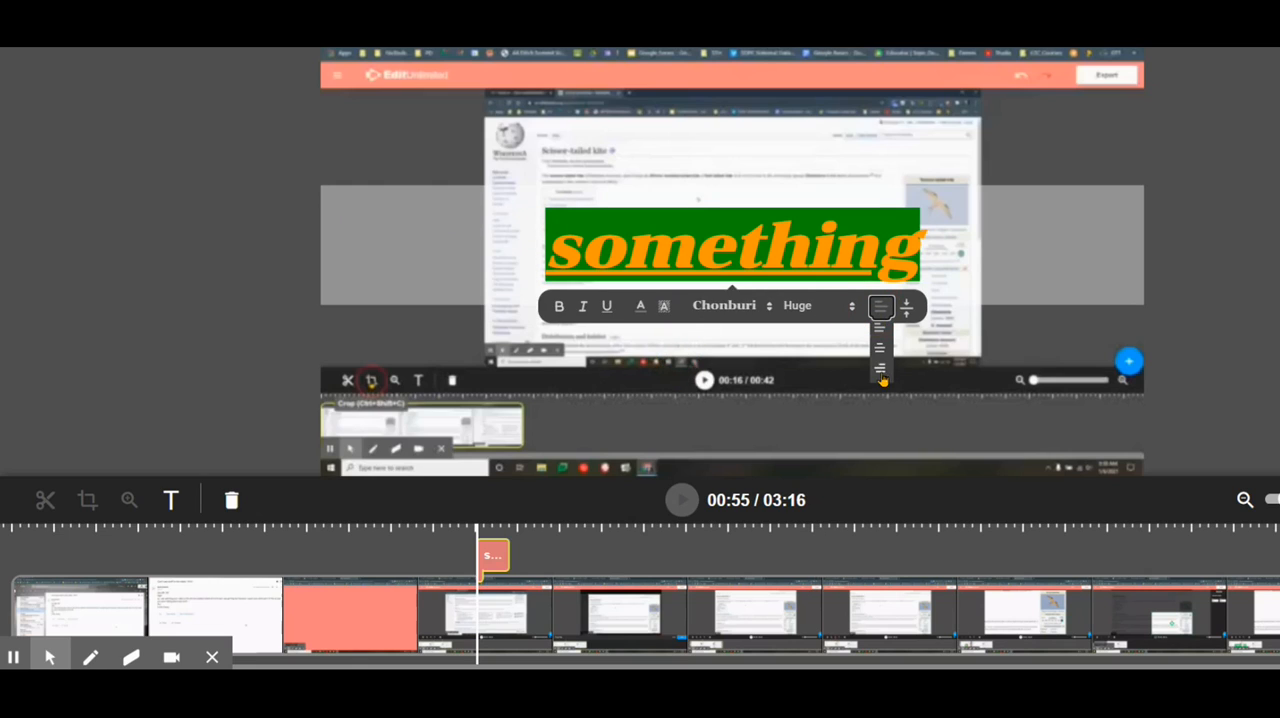
left_click(880, 370)
- Try the top and bottom vertical alignments for the "something" caption and return it to the middle
left_click(1112, 310)
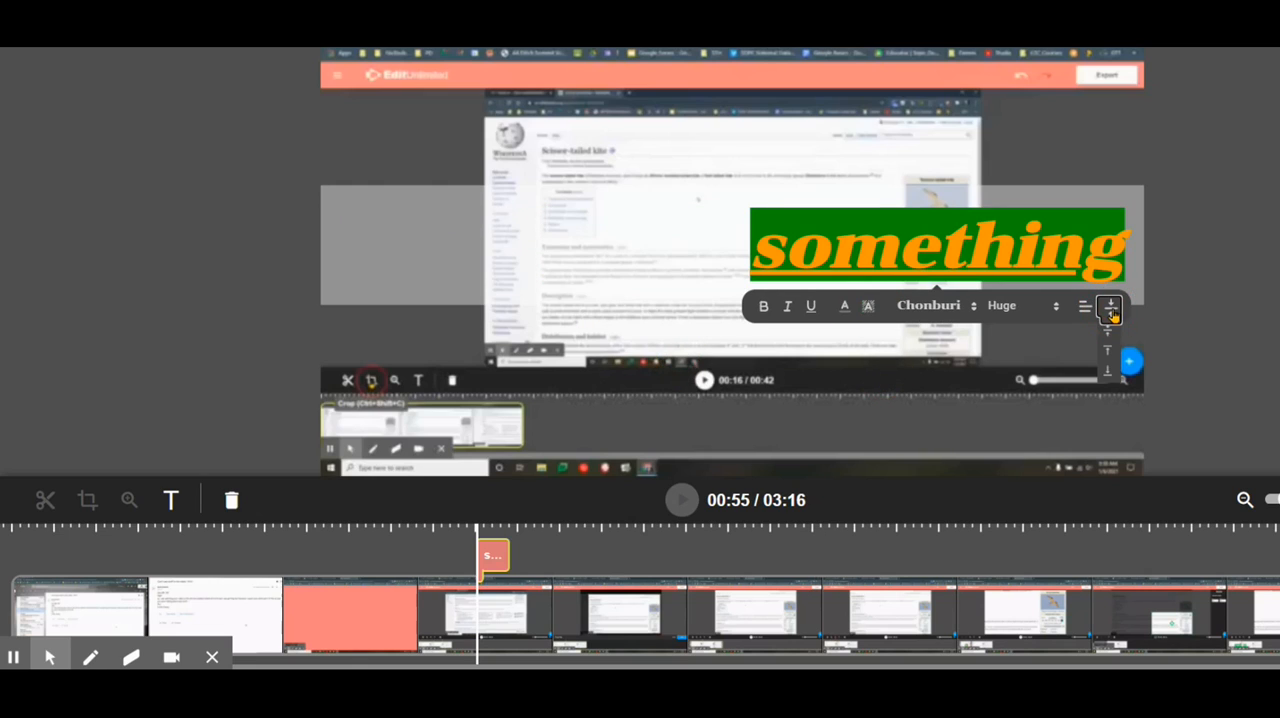
left_click(1110, 352)
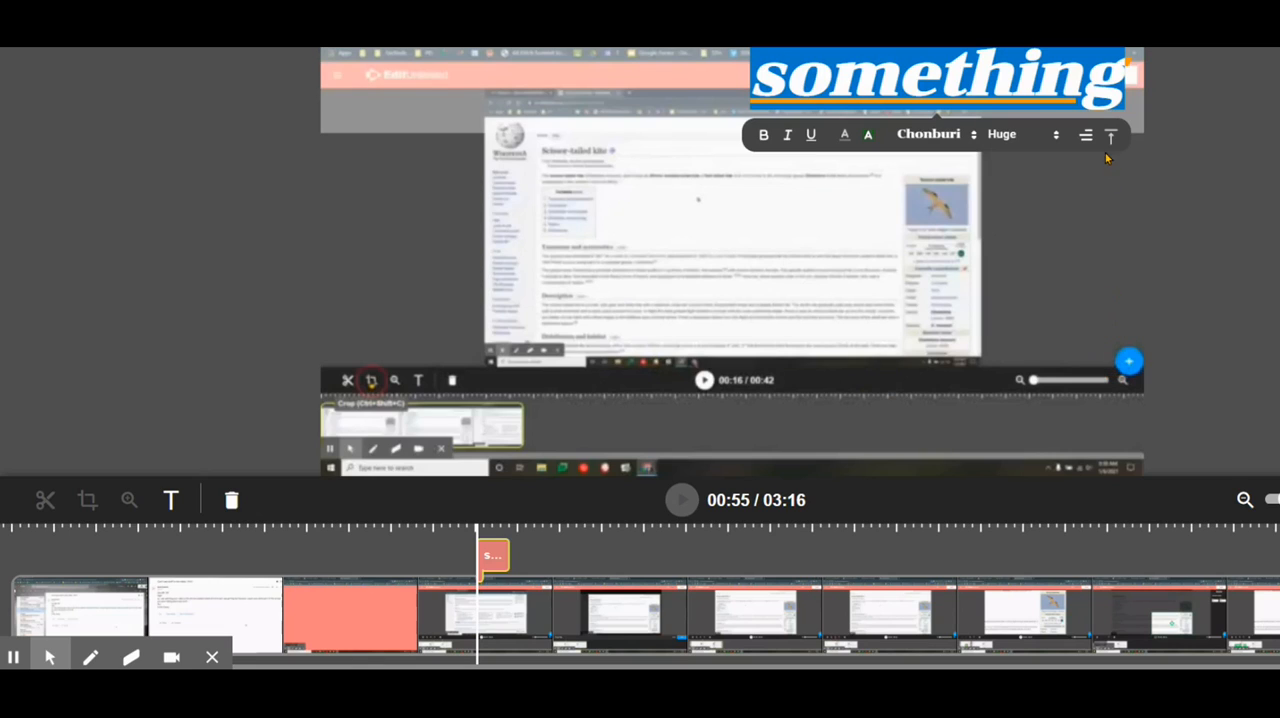
left_click(1110, 135)
left_click(1108, 200)
left_click(1110, 353)
left_click(1109, 308)
left_click(1110, 137)
left_click(1107, 157)
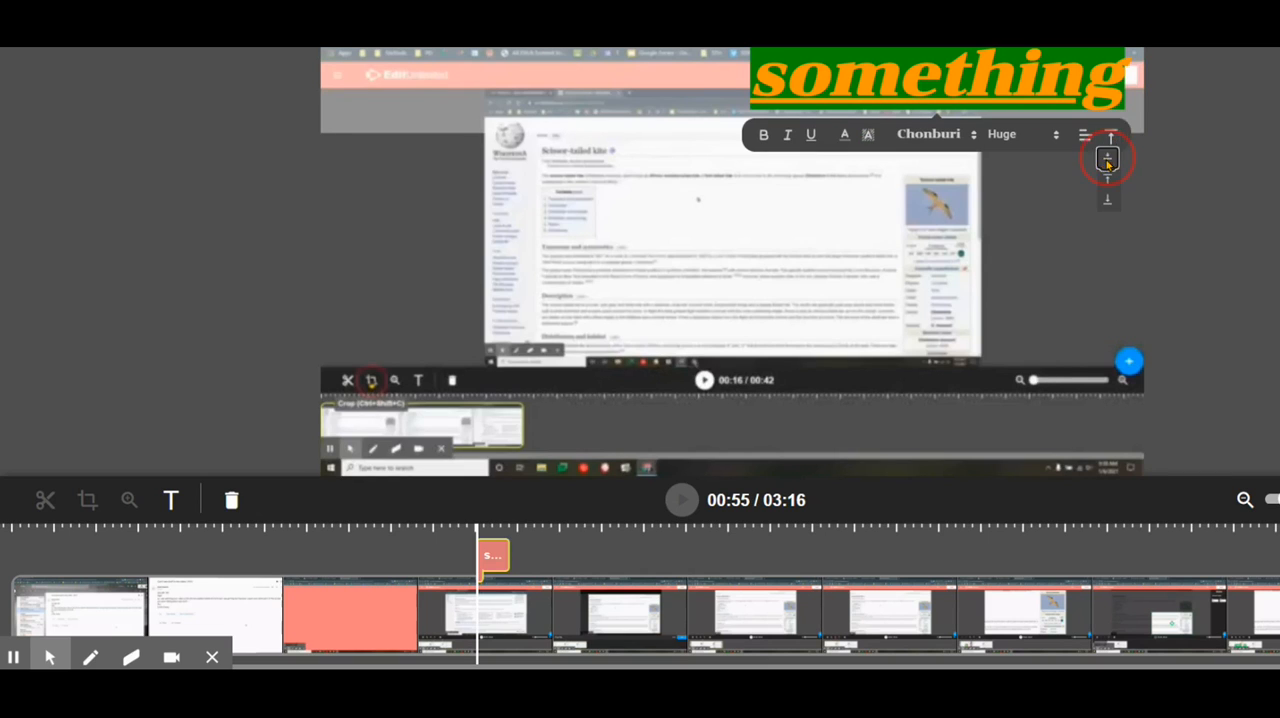
left_click(1093, 253)
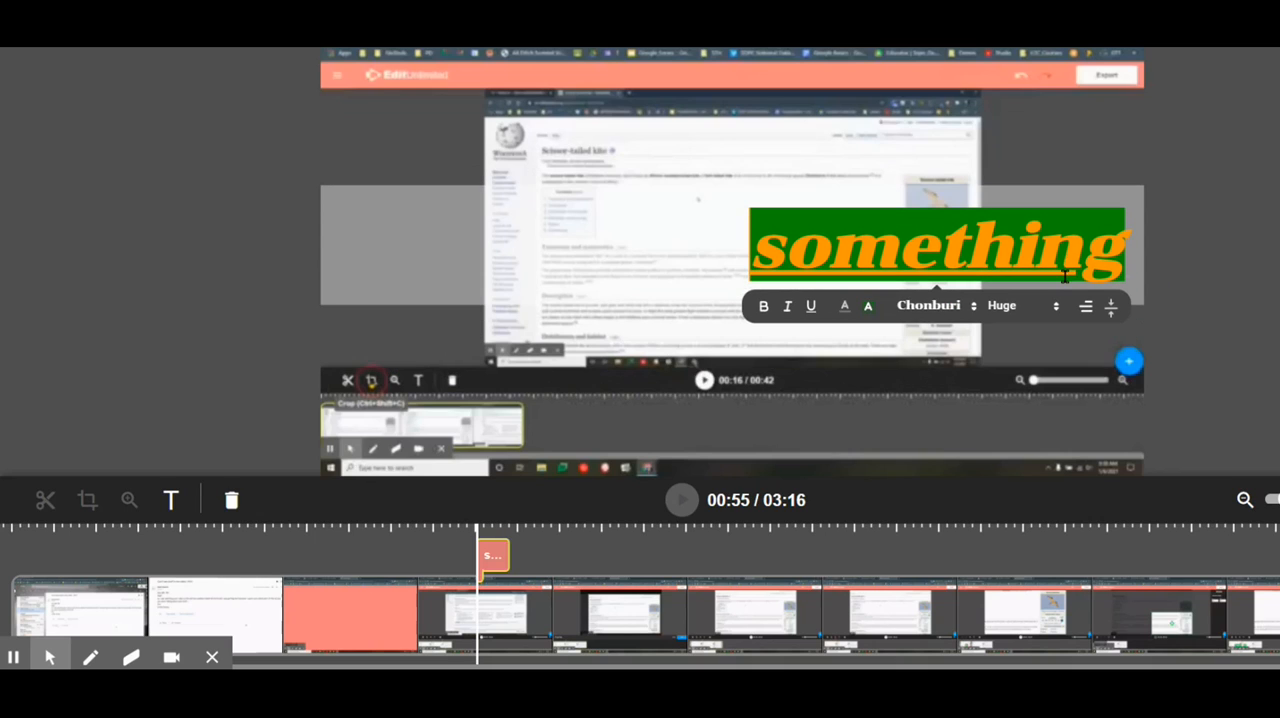
- Align the "something" caption vertically to the top of the frame and add blank space above the word
left_click(1111, 309)
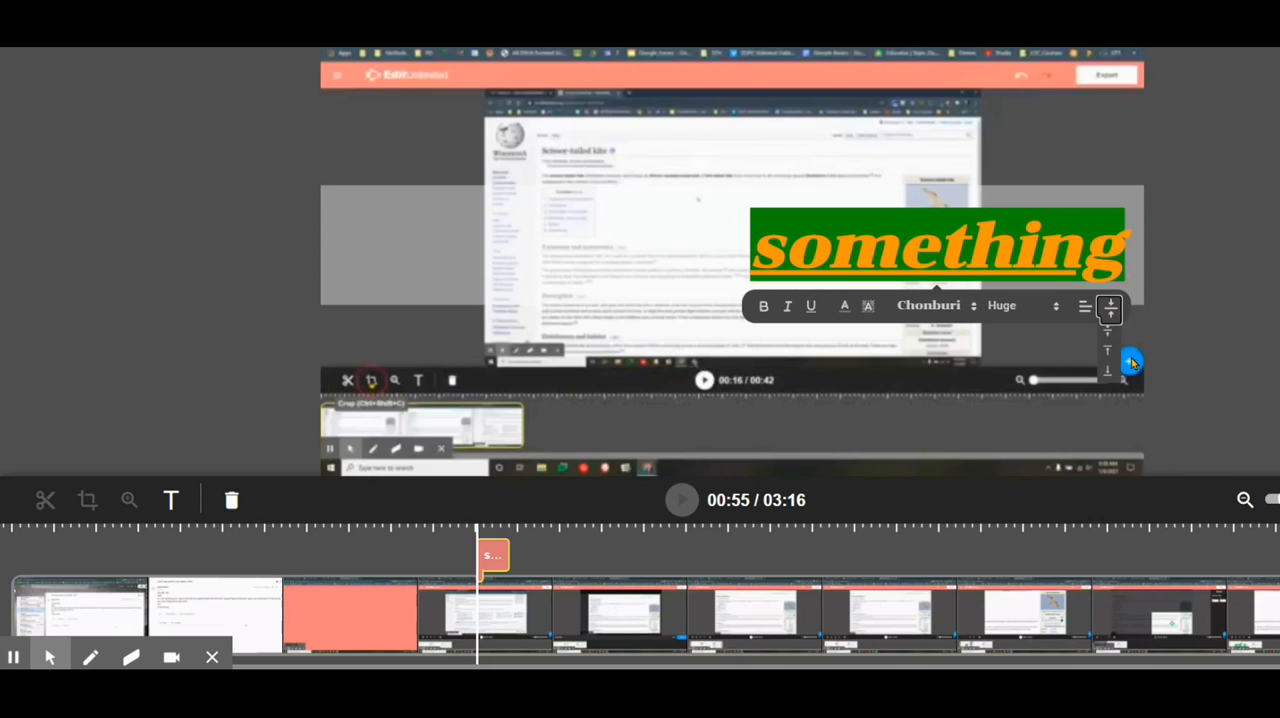
left_click(1108, 350)
left_click(753, 92)
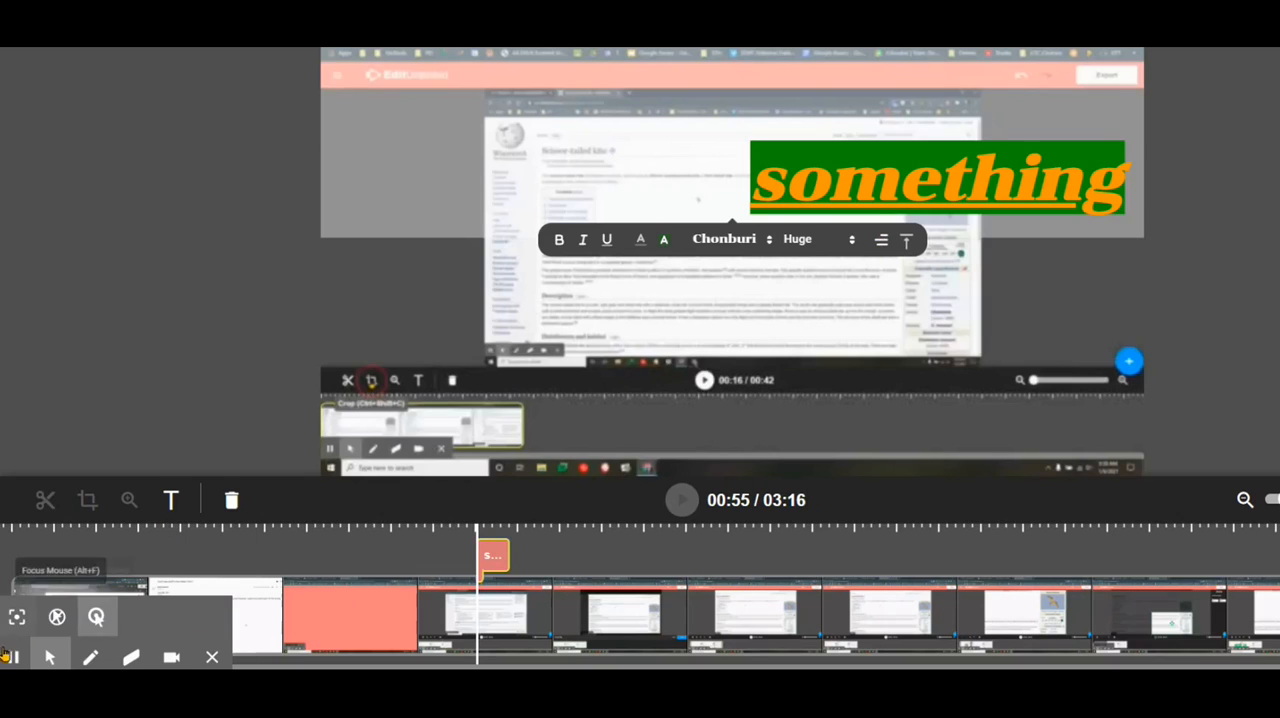
- Lengthen the "something" caption on the timeline by moving its start earlier and its end to about 01:12
left_click(14, 660)
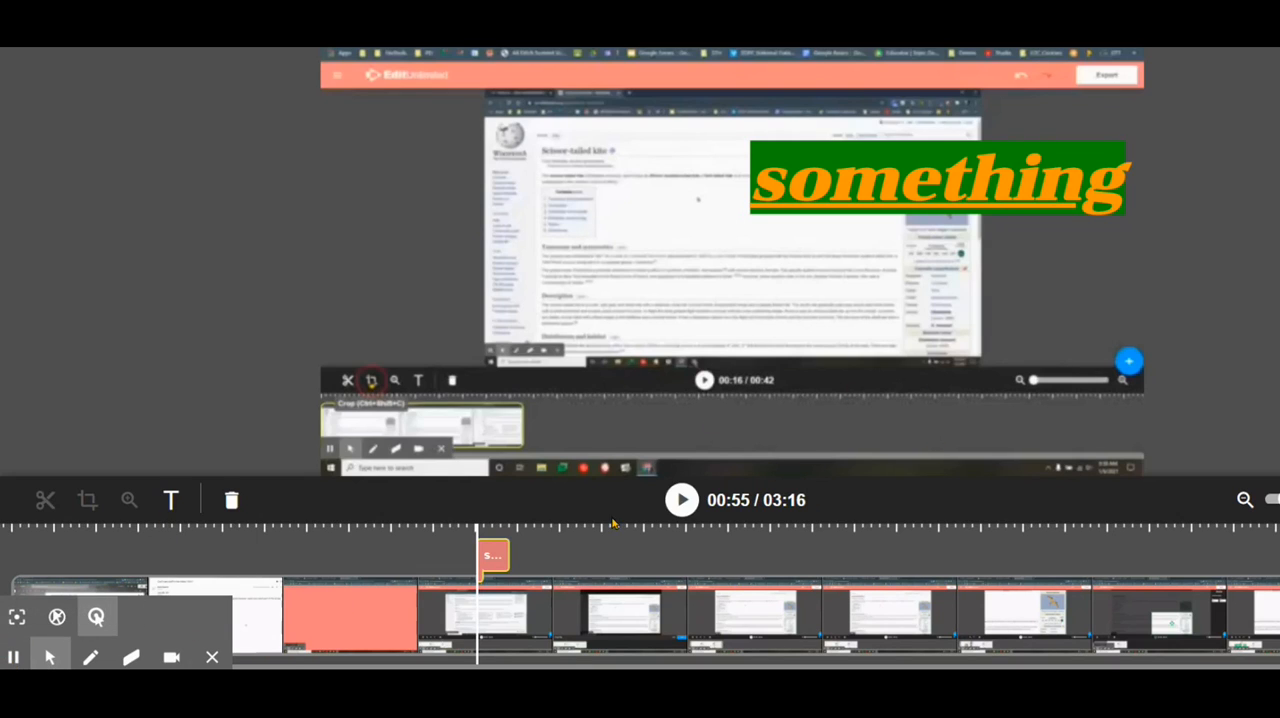
left_click(500, 556)
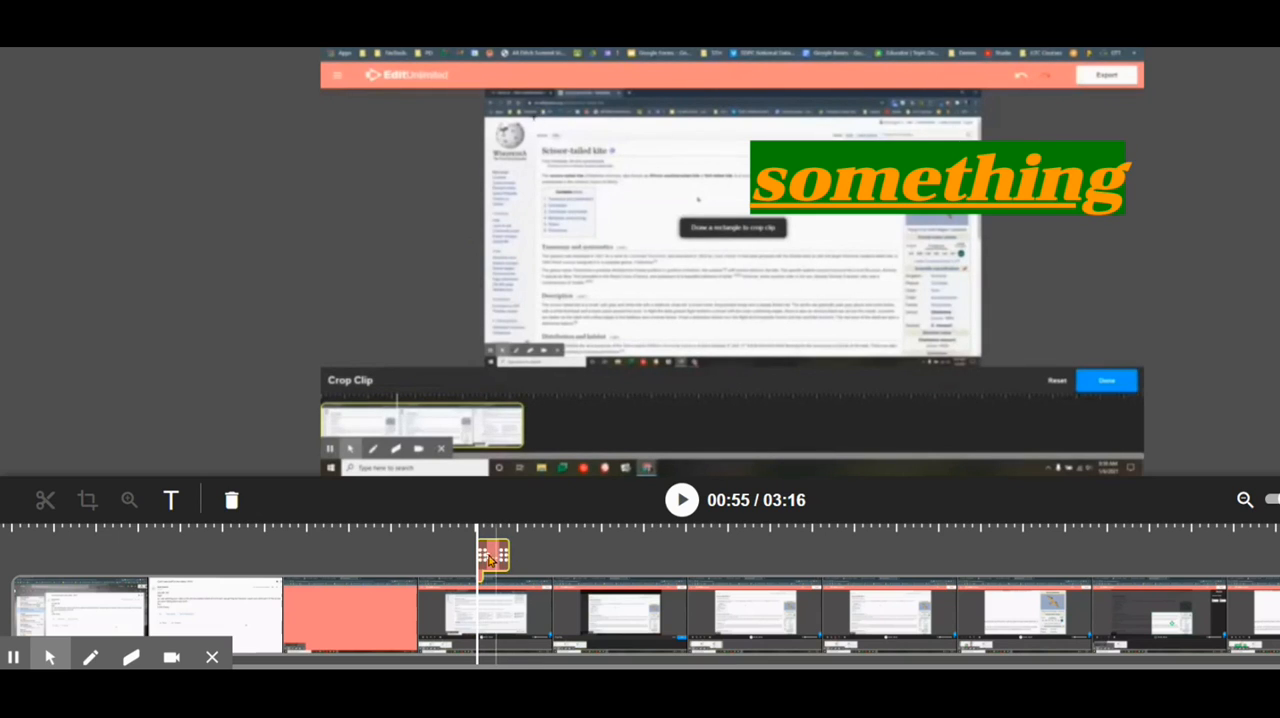
left_click_drag(481, 556, 412, 557)
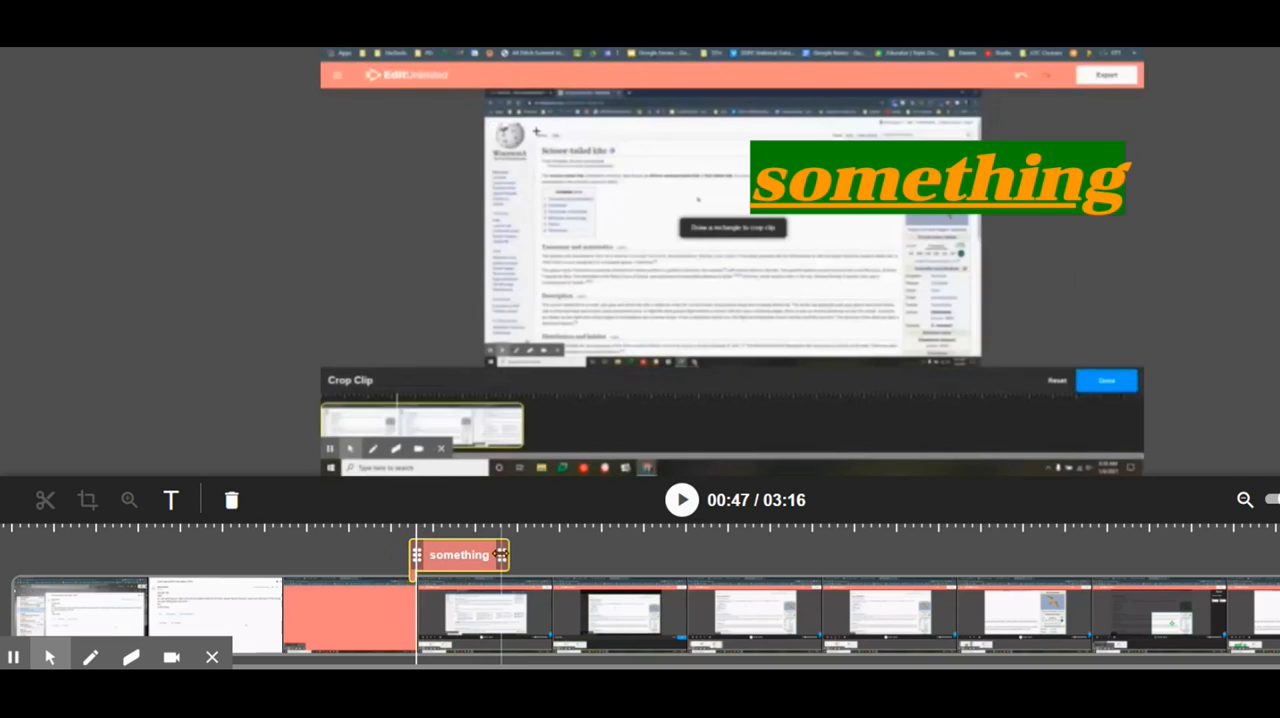
left_click_drag(501, 556, 621, 556)
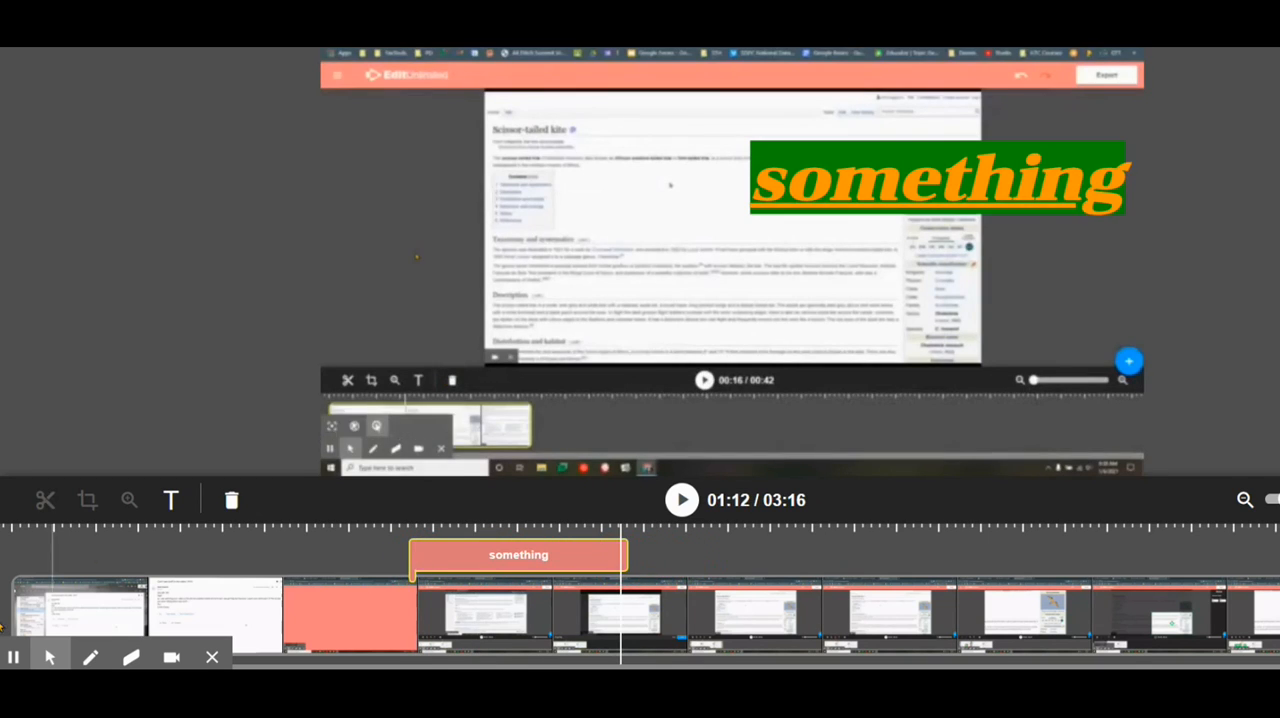
left_click(13, 657)
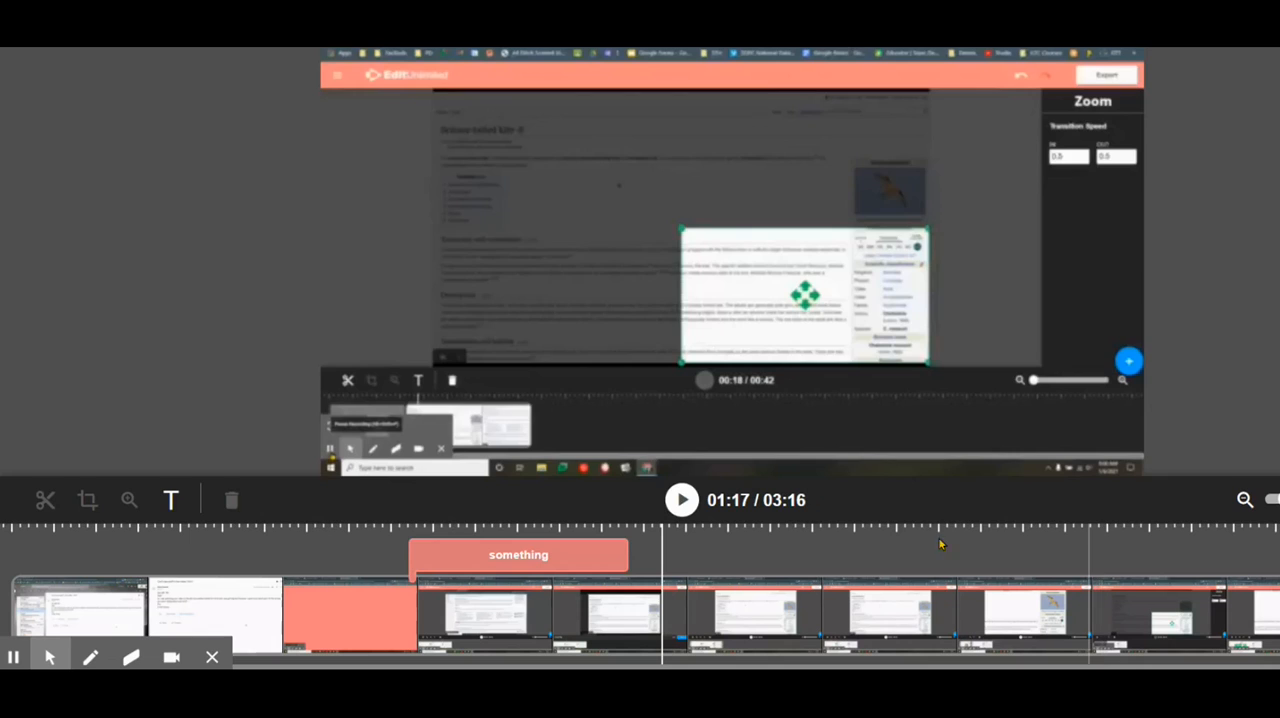
- Add a second text caption at 01:17 on the timeline reading "something else"
left_click(538, 556)
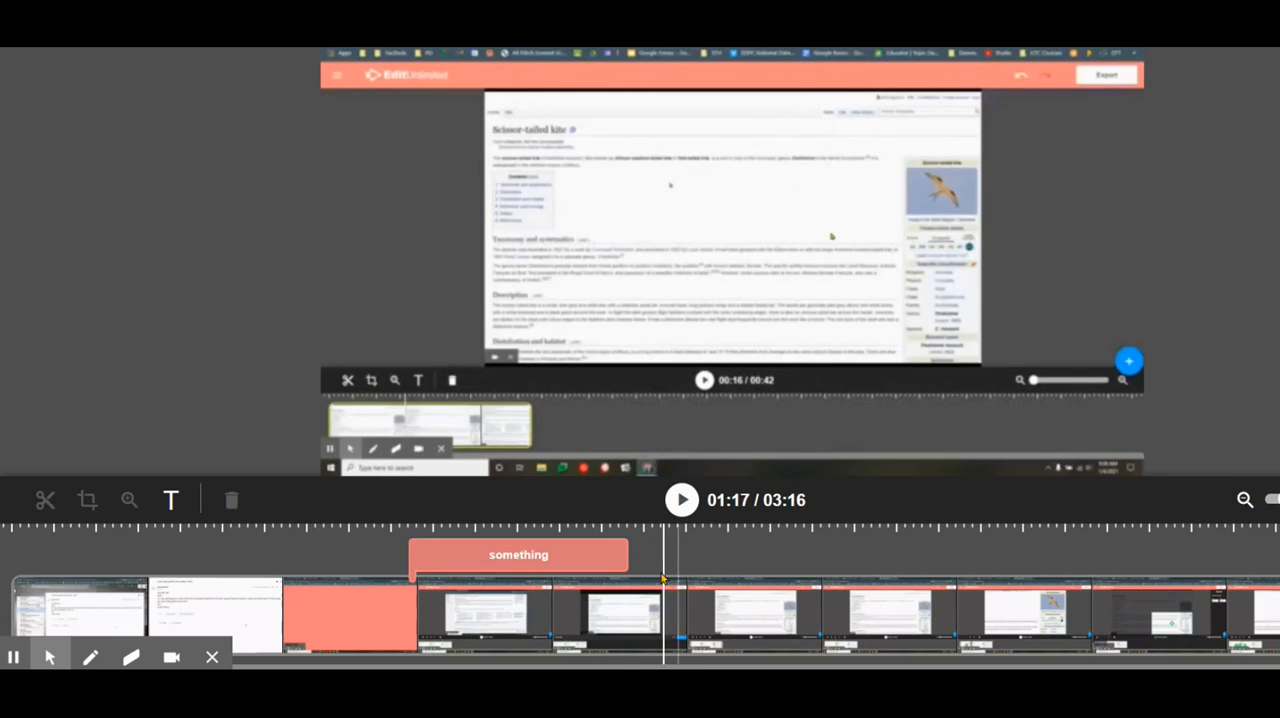
left_click(171, 500)
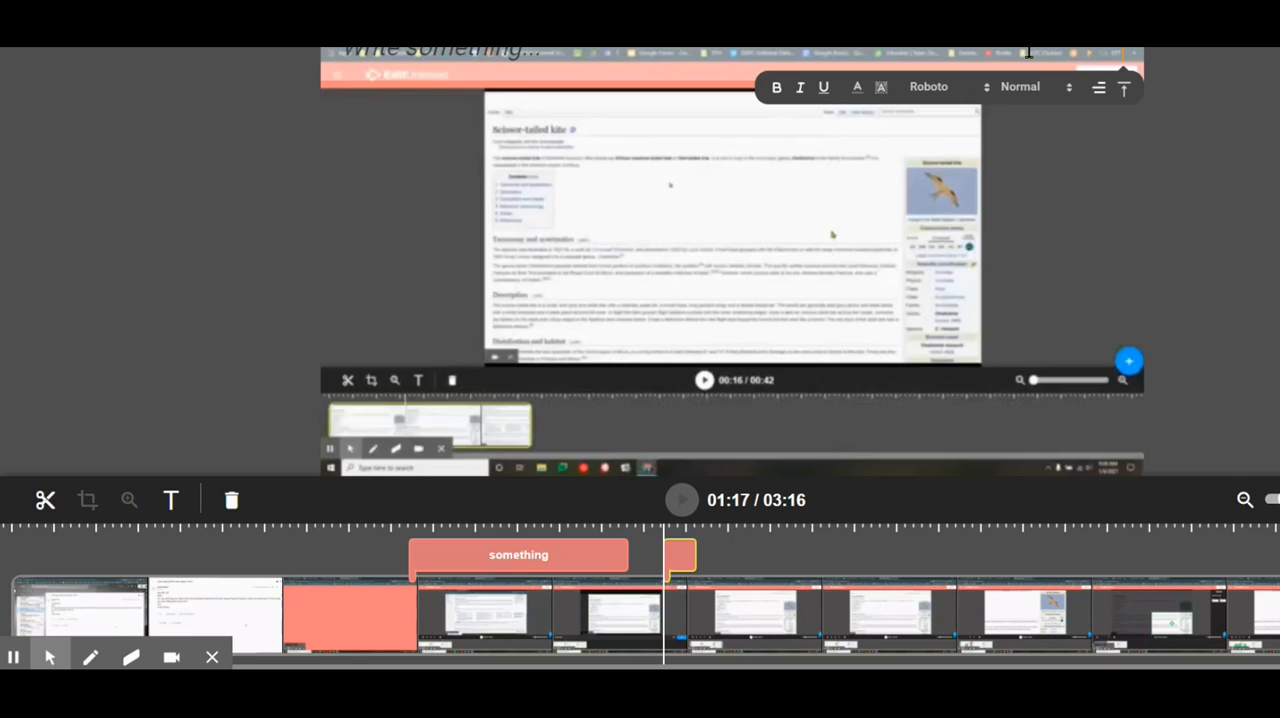
type("something elses")
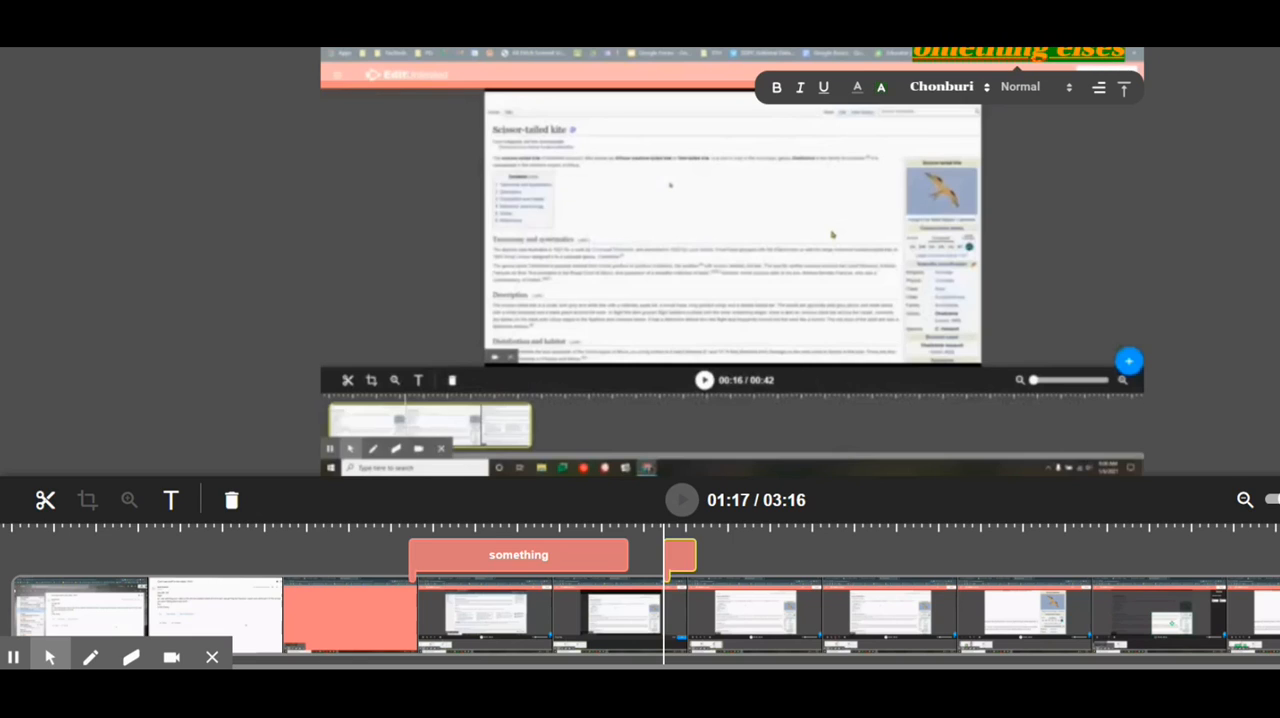
key("BackSpace")
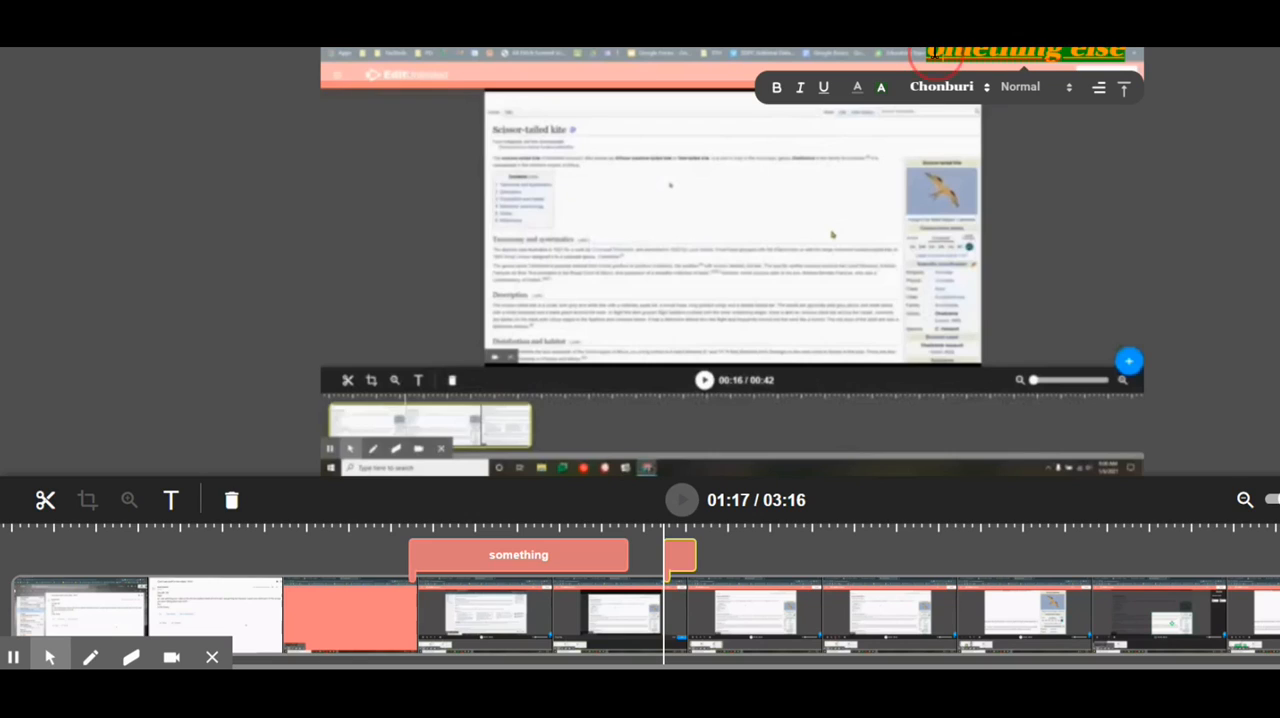
type("s")
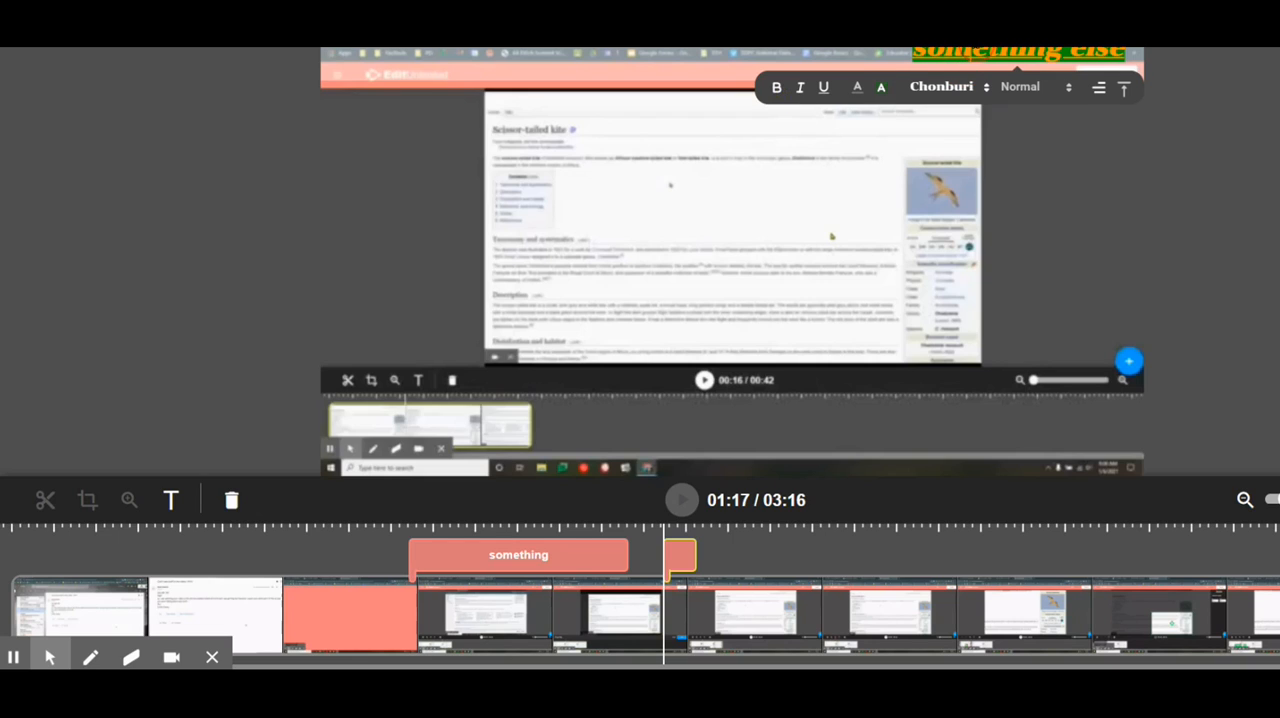
- Remove bold and italic from the "something else" caption and set its text to purple with a dark green highlight
triple_click(977, 54)
left_click(778, 90)
left_click(801, 90)
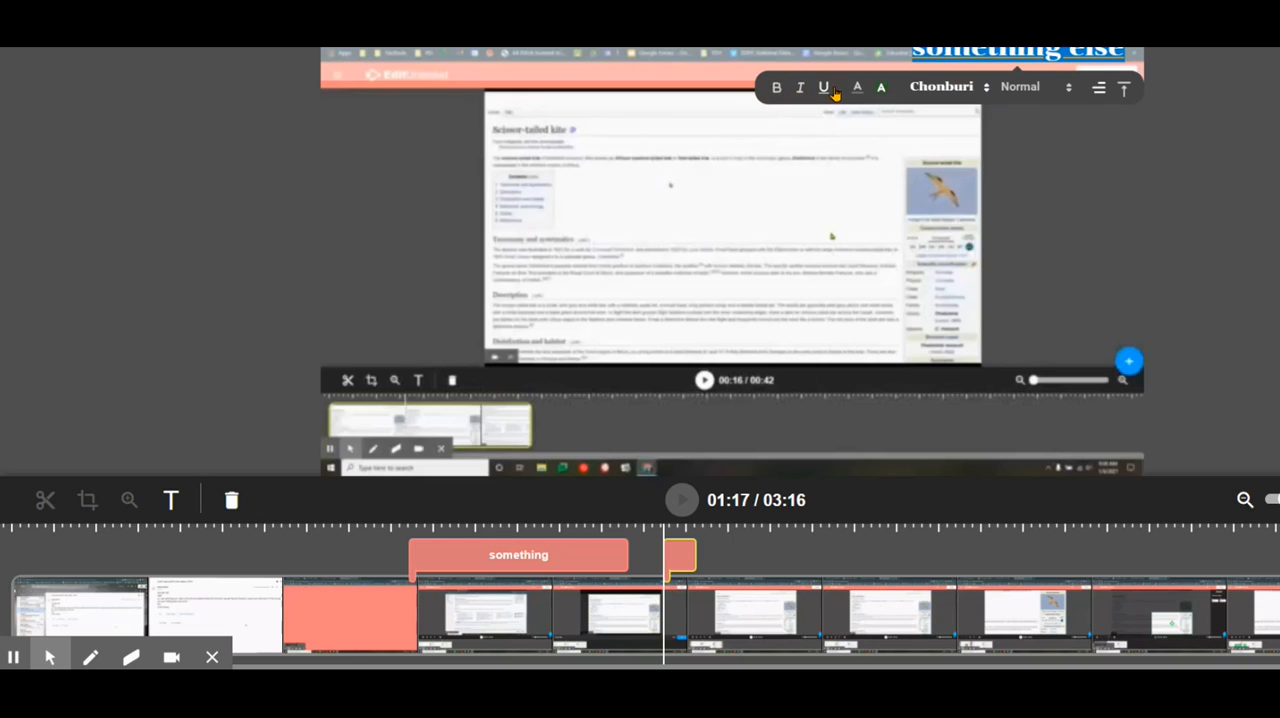
left_click(857, 89)
left_click(925, 143)
left_click(881, 89)
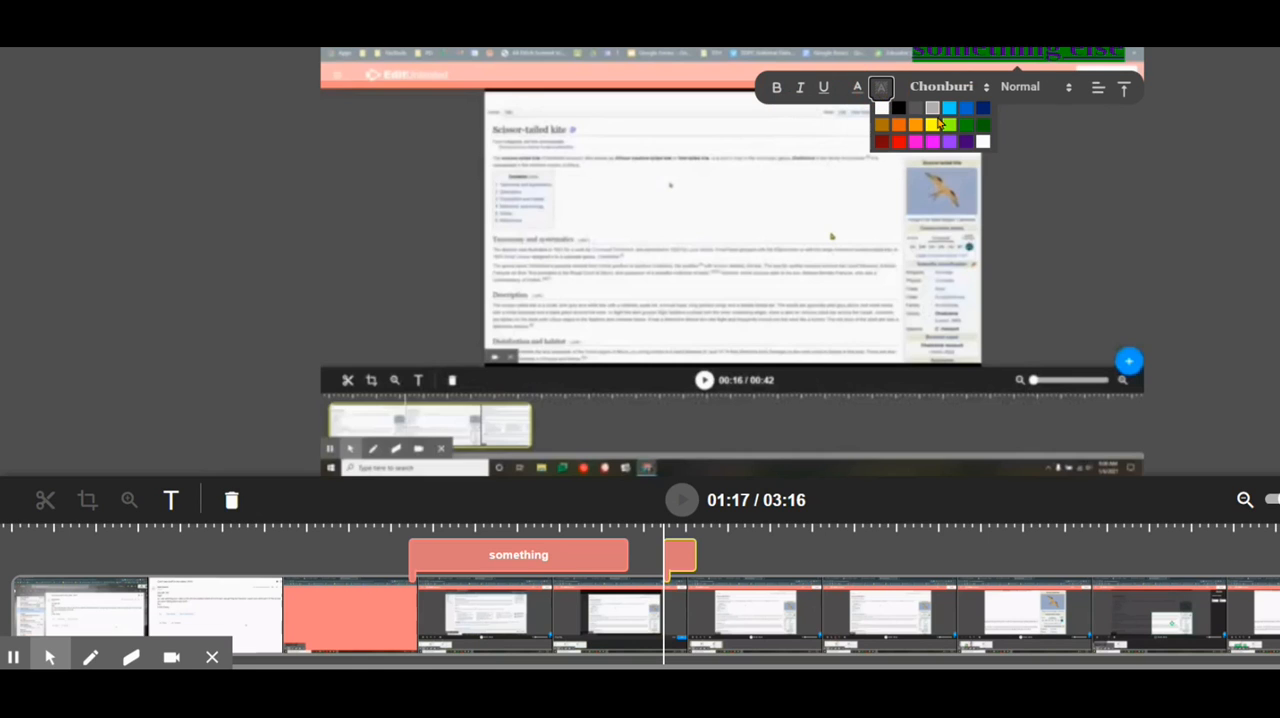
left_click(982, 126)
left_click(1108, 256)
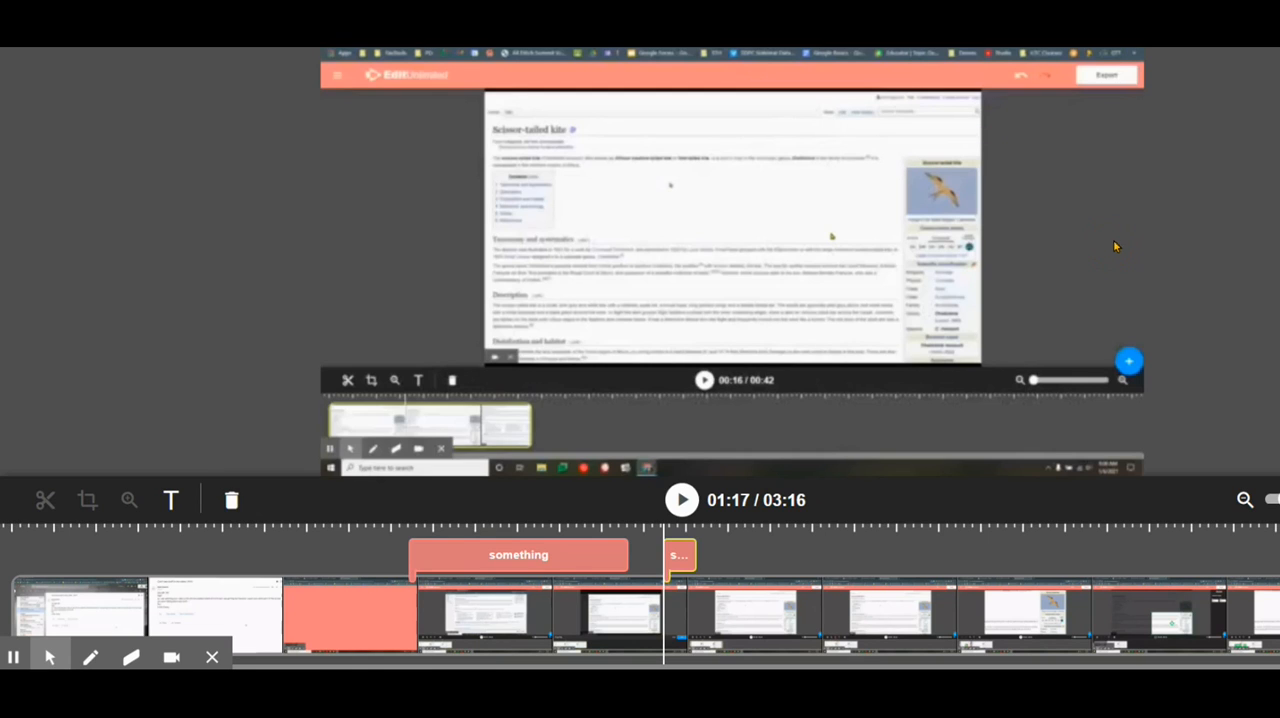
- Lengthen the "something else" caption on the timeline by moving its end later and its start slightly earlier
left_click(682, 559)
left_click_drag(691, 558, 812, 562)
left_click_drag(670, 557, 648, 557)
left_click(665, 560)
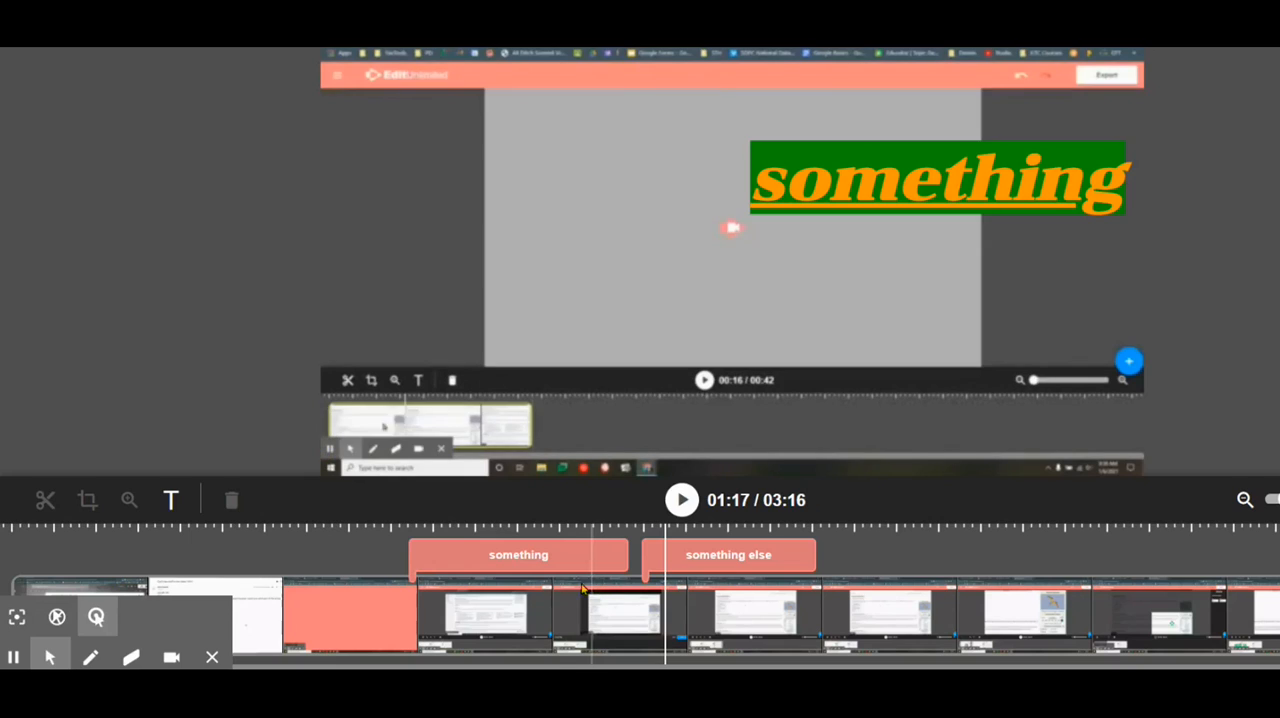
- Play the video from 00:46 to preview the text captions
left_click(400, 590)
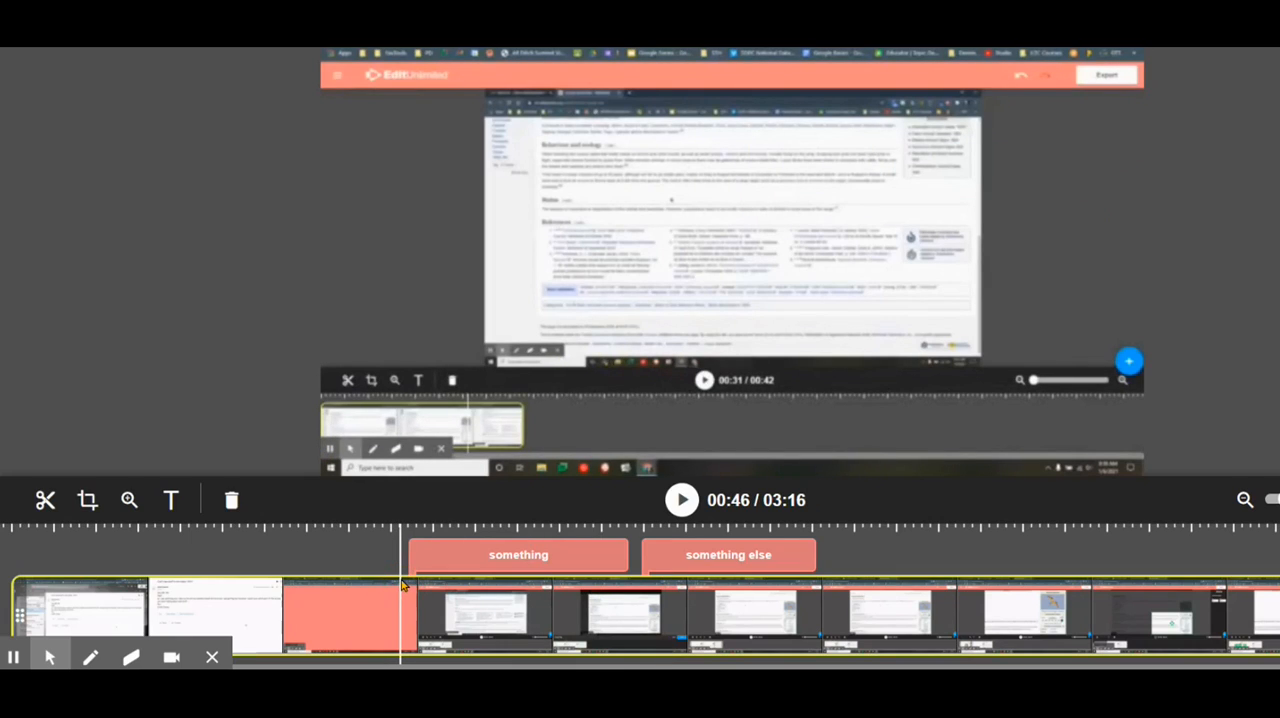
left_click(681, 500)
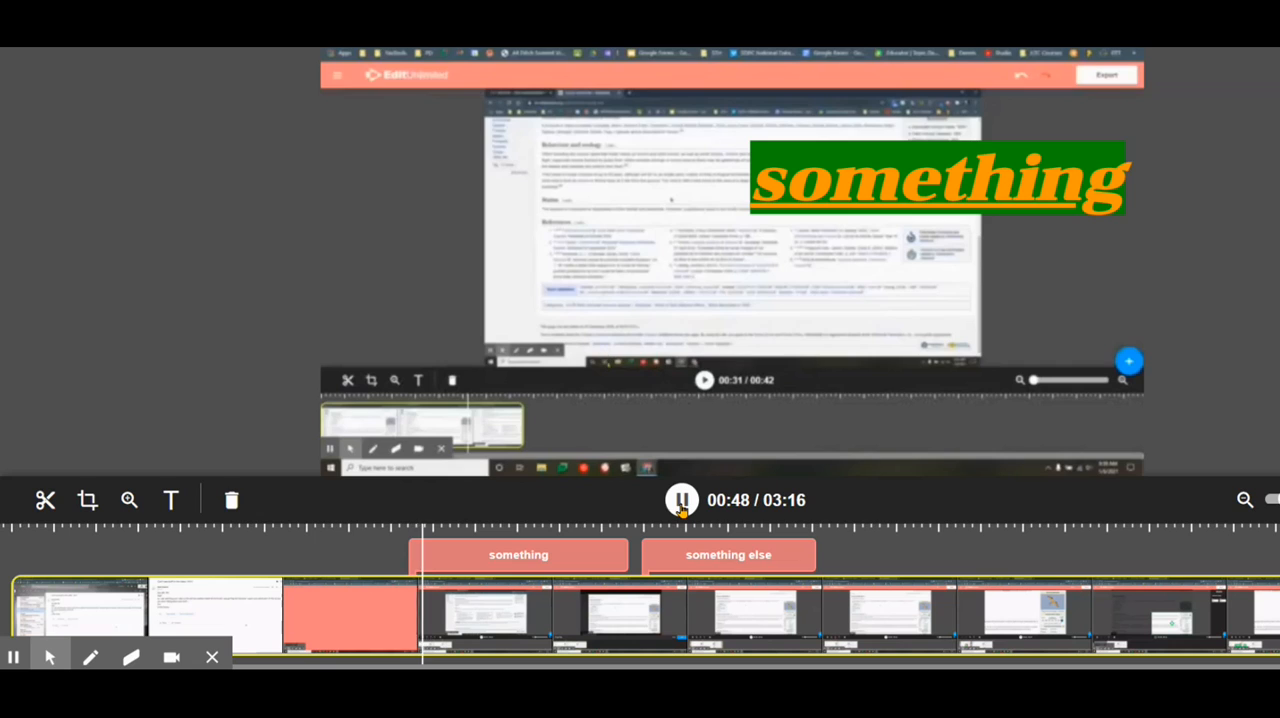
- Preview the change between the two captions from about 01:11 and the end of the "something else" caption, and pause playback at 01:39
left_click(613, 555)
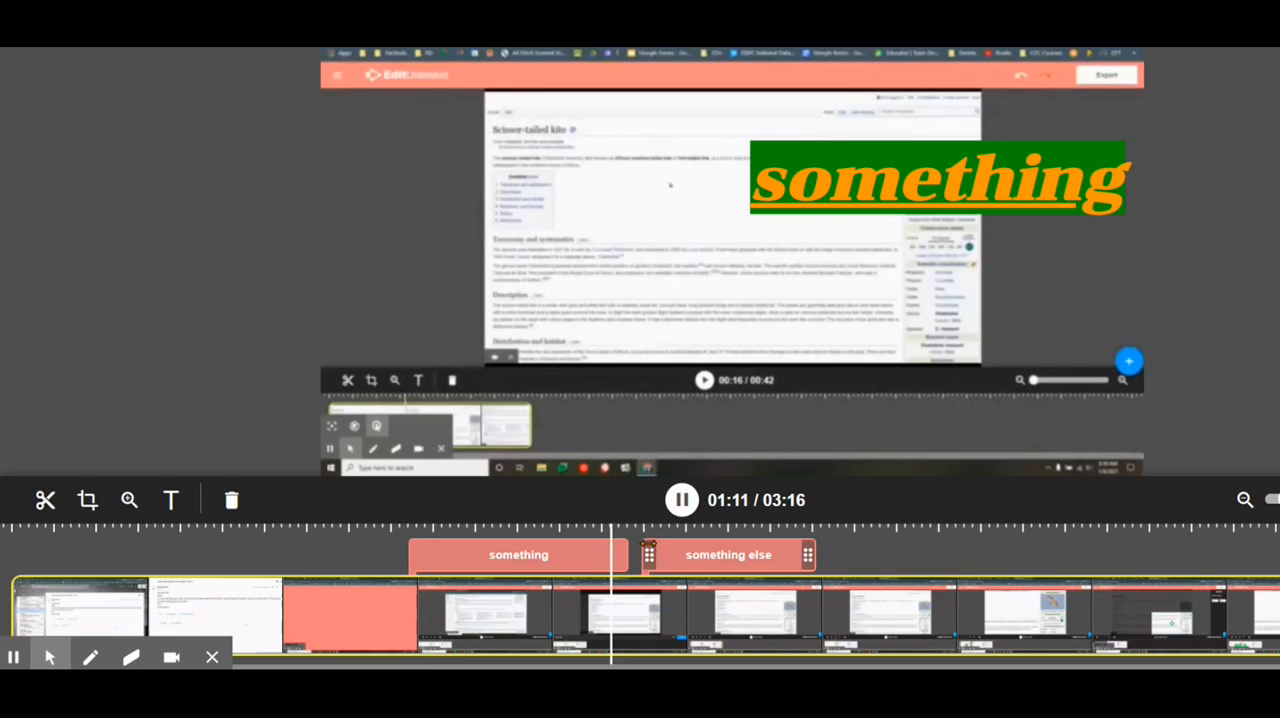
mouse_move(645, 558)
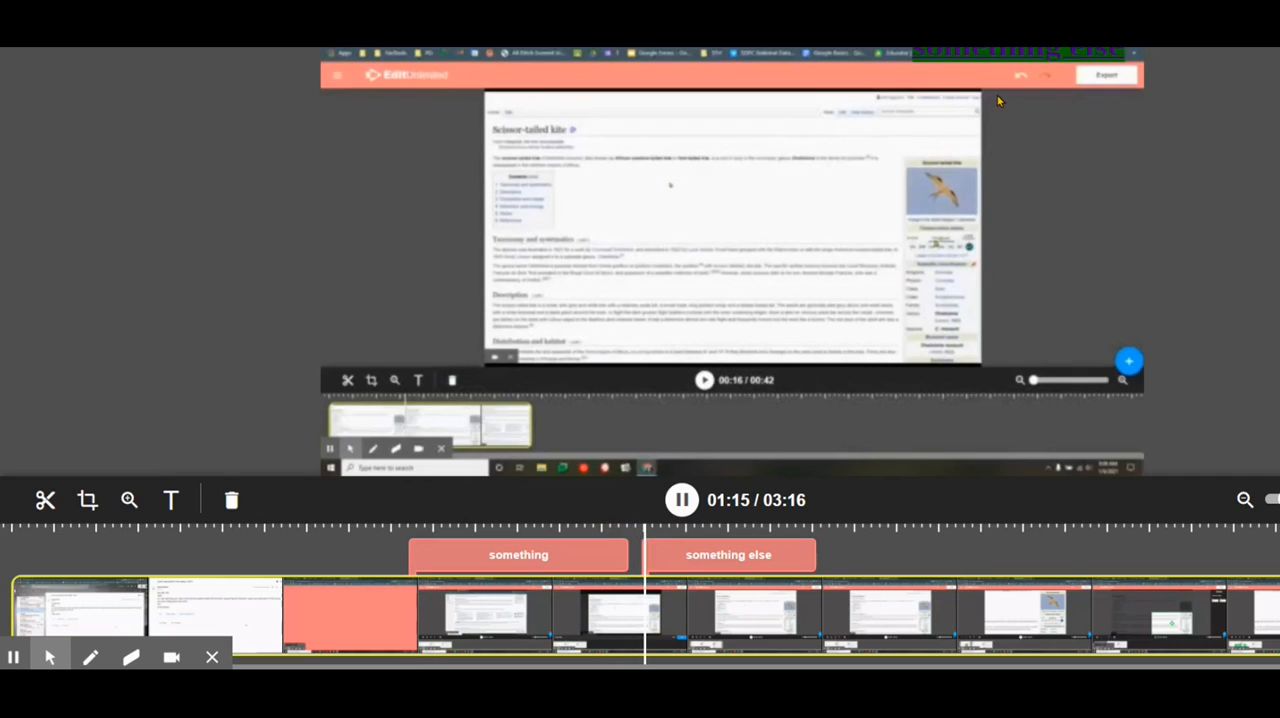
left_click(803, 556)
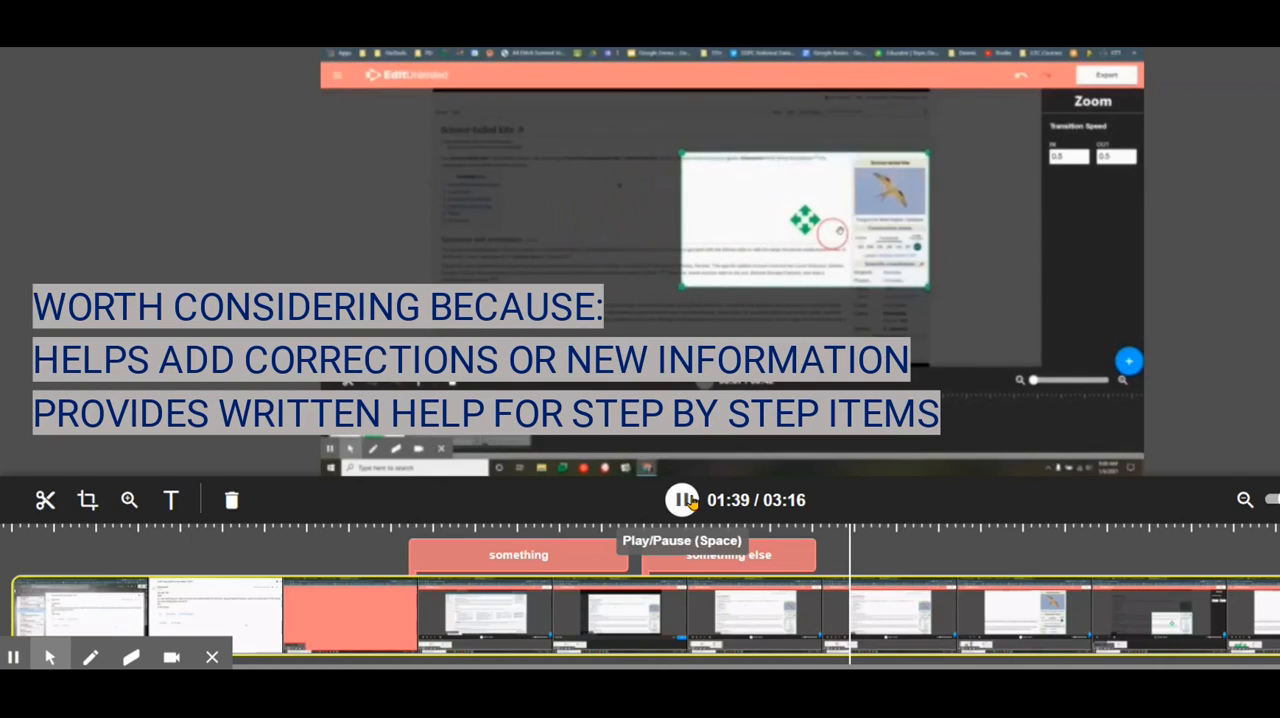
left_click(690, 502)
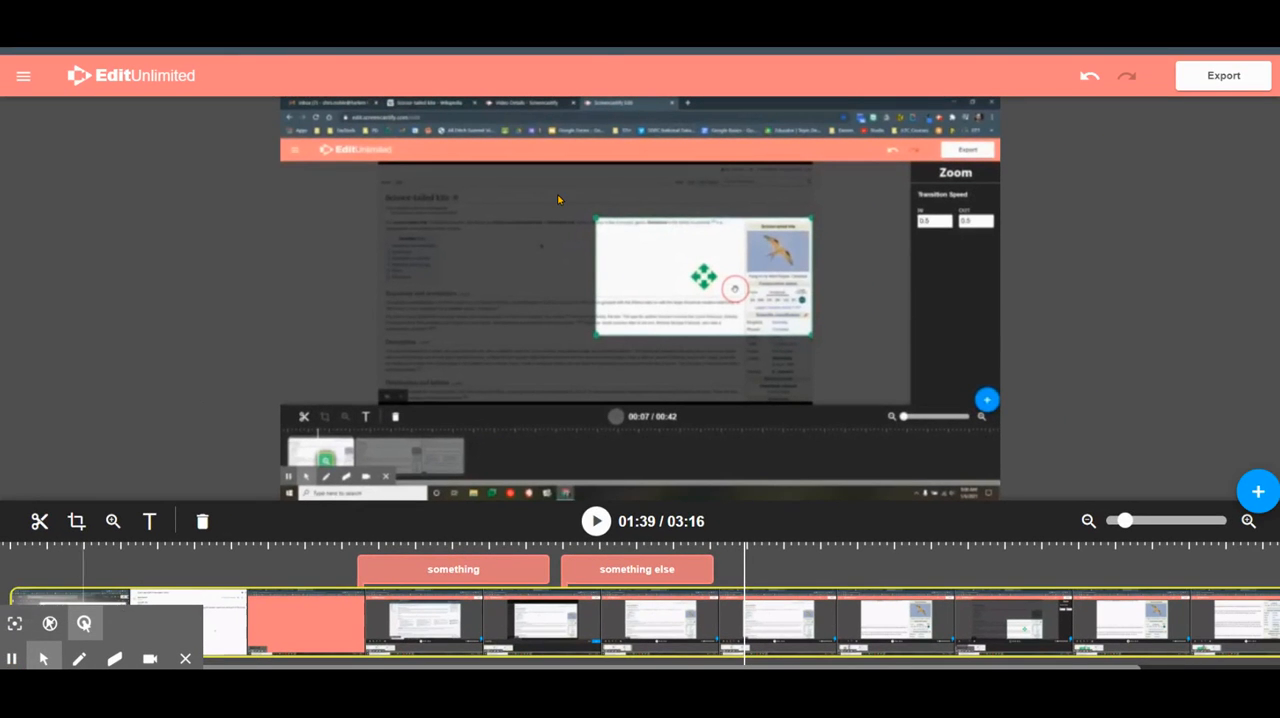
- Start exporting the captioned video to Google Drive, opening the save dialog for its name
left_click(1230, 80)
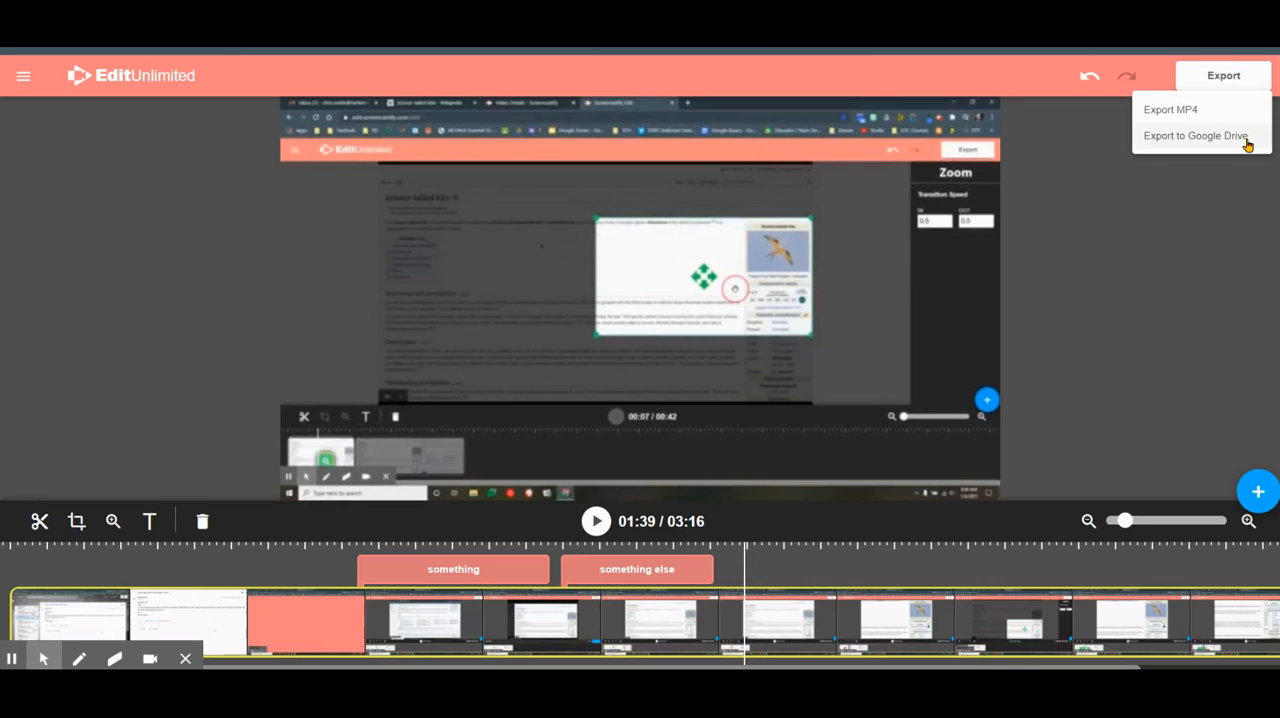
left_click(1196, 136)
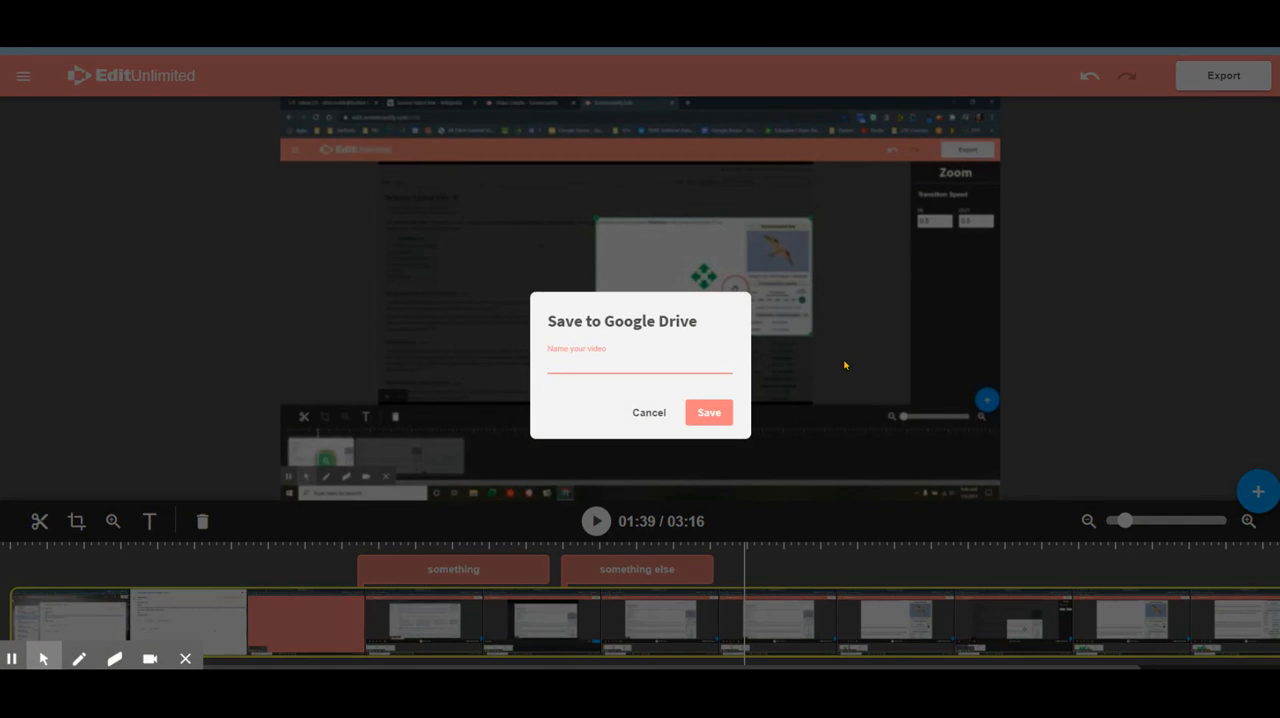